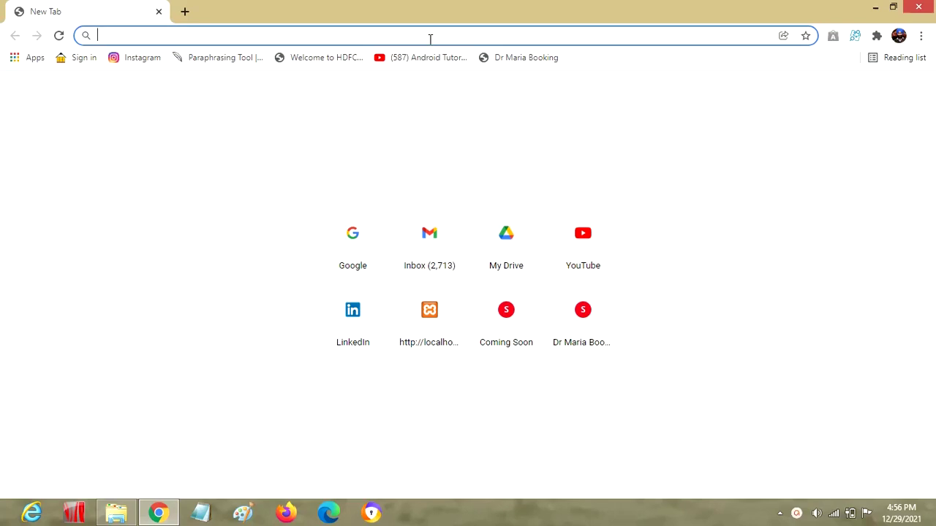
Search Google for 'godaddy' and open the official GoDaddy India site
type("google")
key("Return")
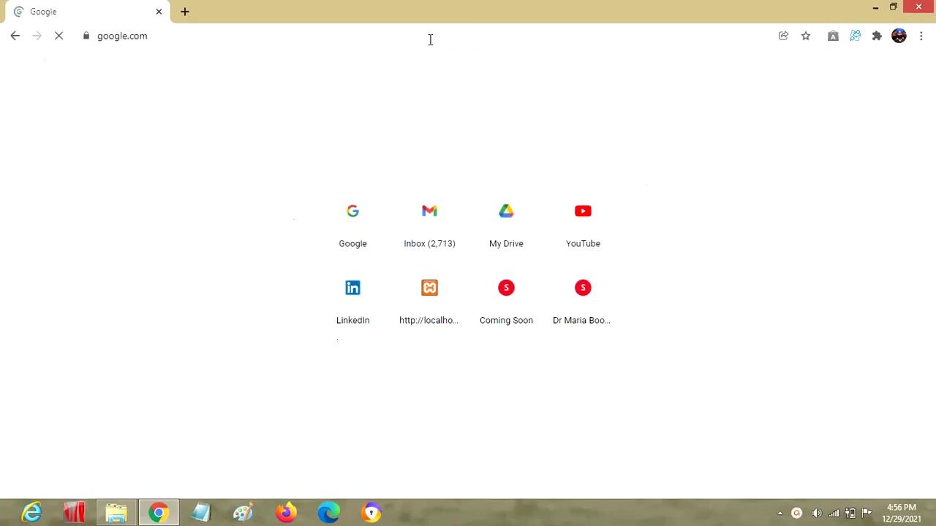
type("d")
key("BackSpace")
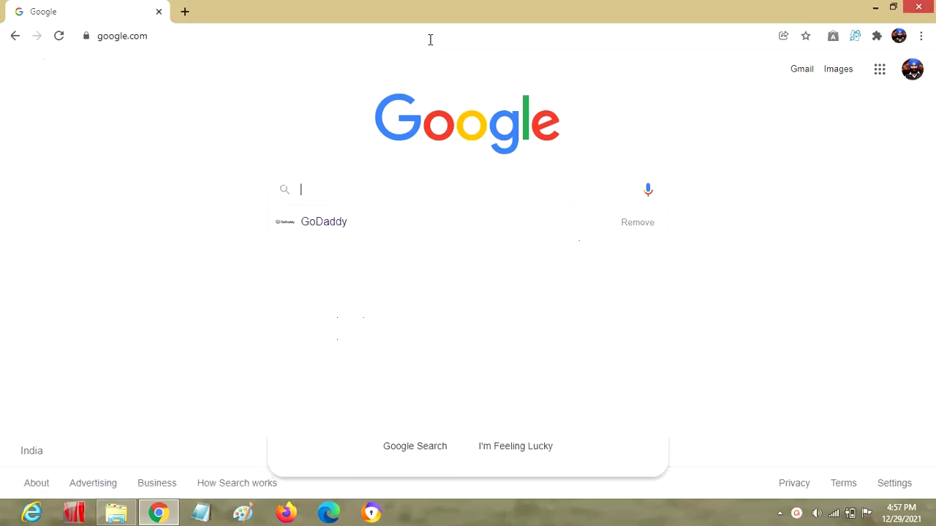
type("godaddy")
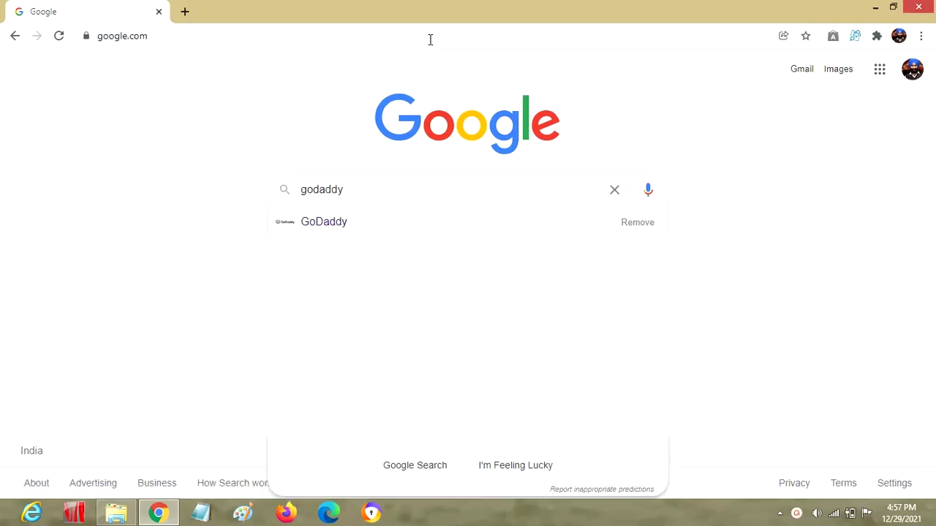
key("Return")
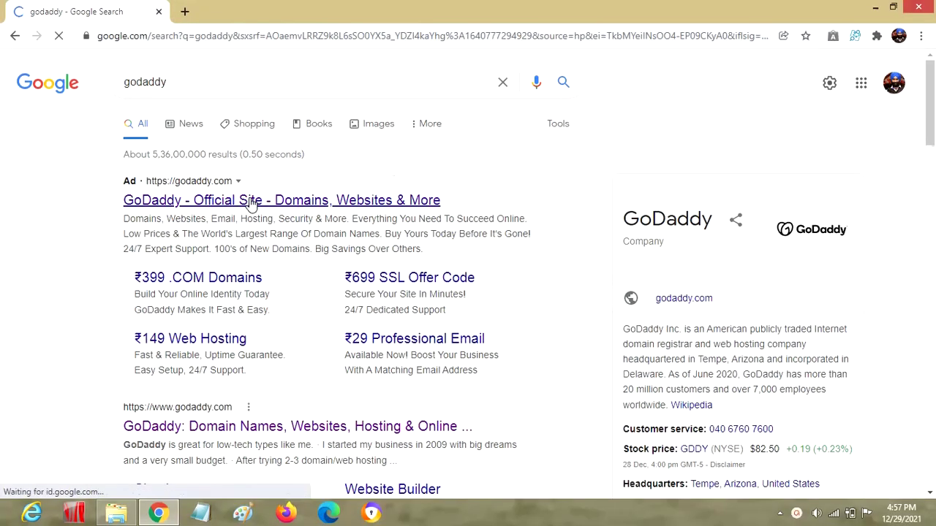
left_click(251, 202)
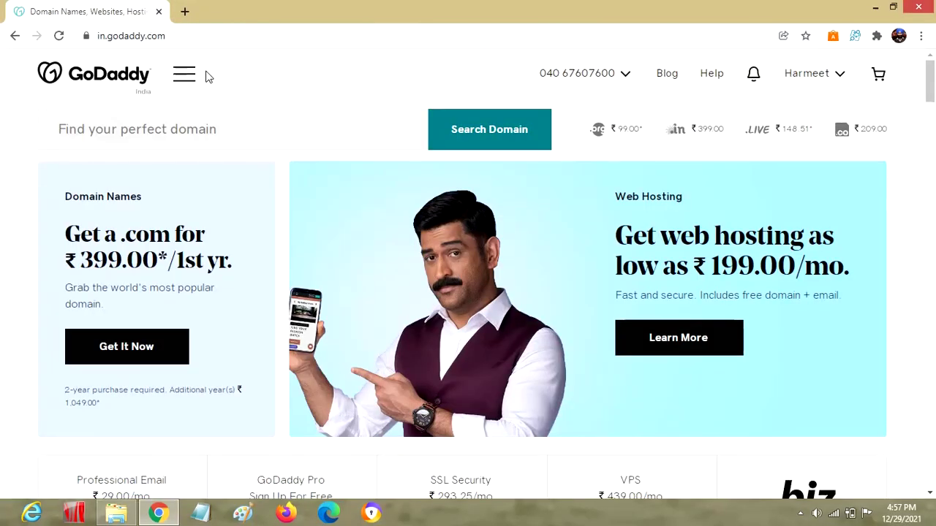
Search GoDaddy's domain finder for 'sehraharmeet'
left_click(78, 132)
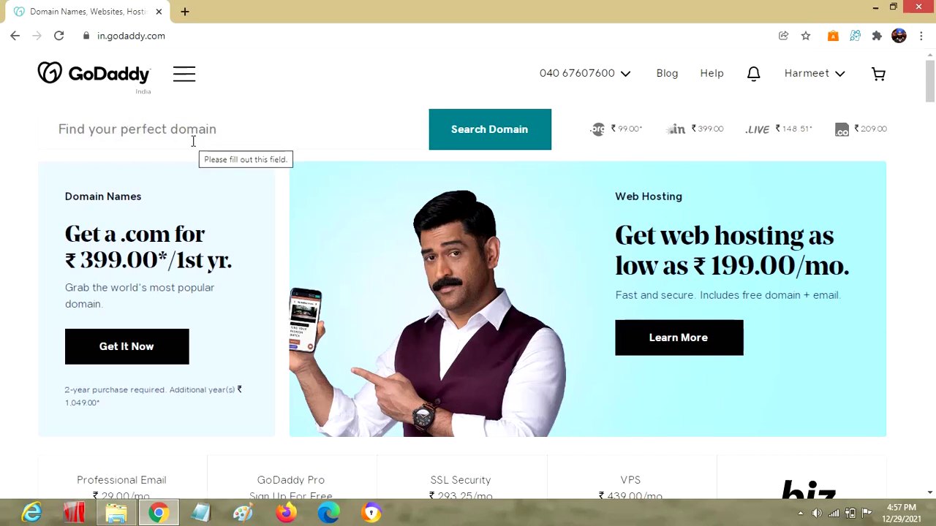
left_click(358, 128)
type("sehra")
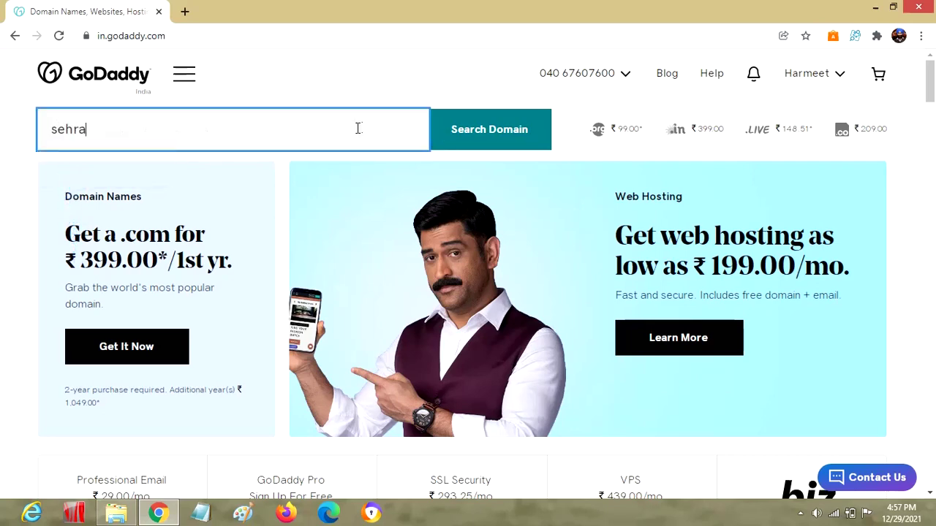
type("harmeet")
key("Return")
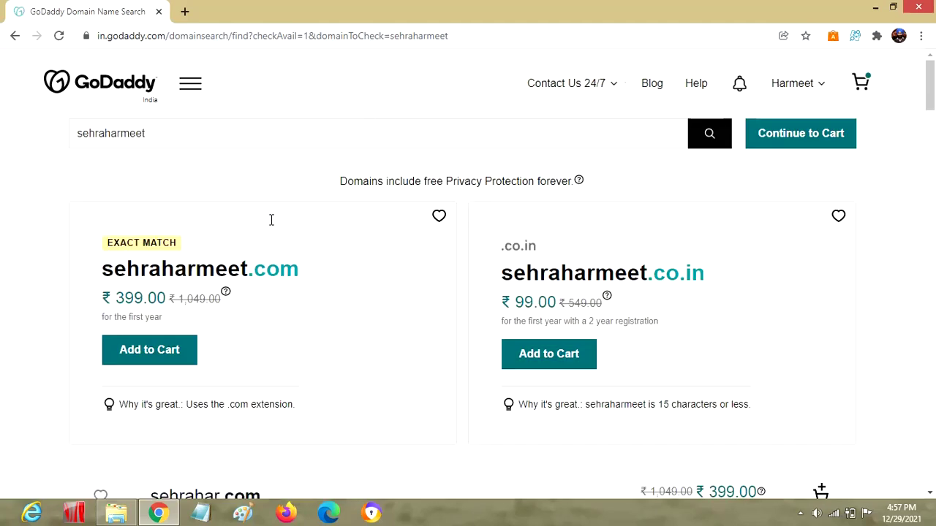
Add sehraharmeet.co to the cart with a 1 Year registration term
double_click(143, 272)
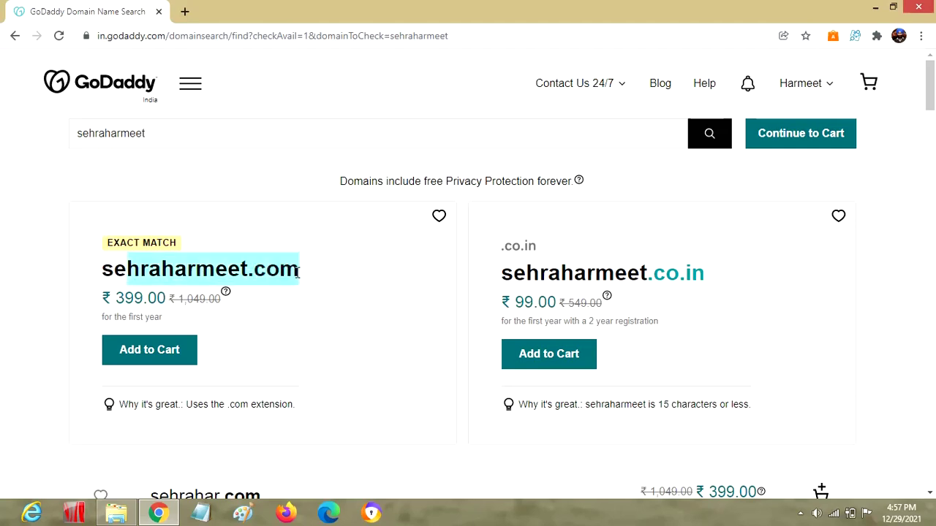
left_click_drag(575, 273, 721, 269)
scroll(934, 242, "down", 5)
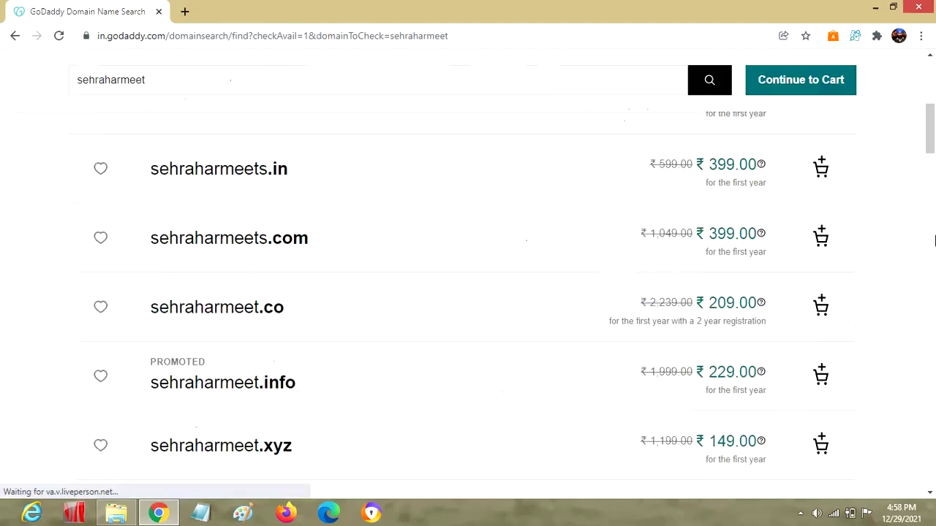
scroll(933, 241, "down", 5)
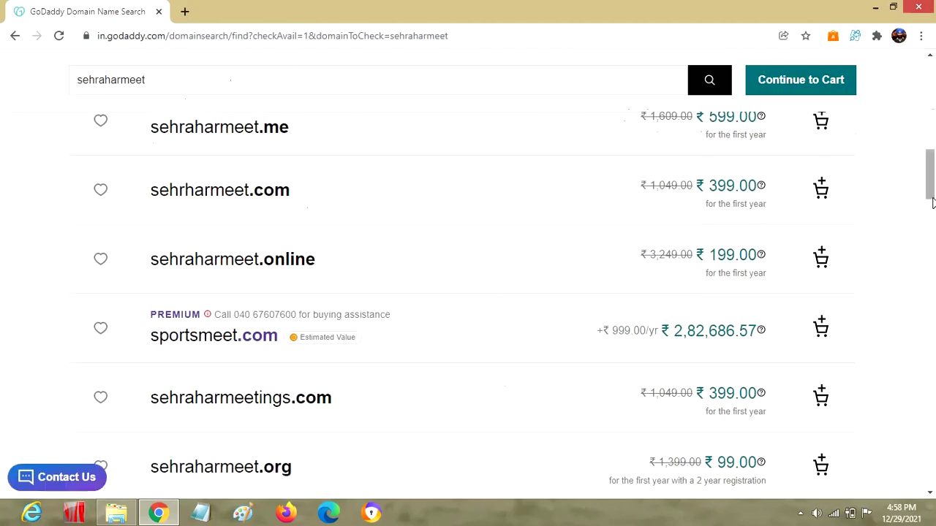
scroll(933, 219, "up", 3)
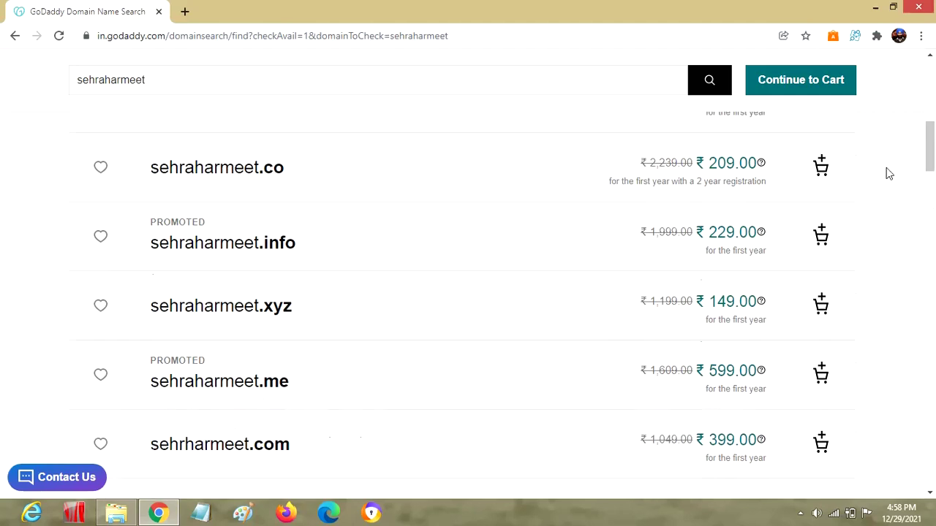
left_click(821, 166)
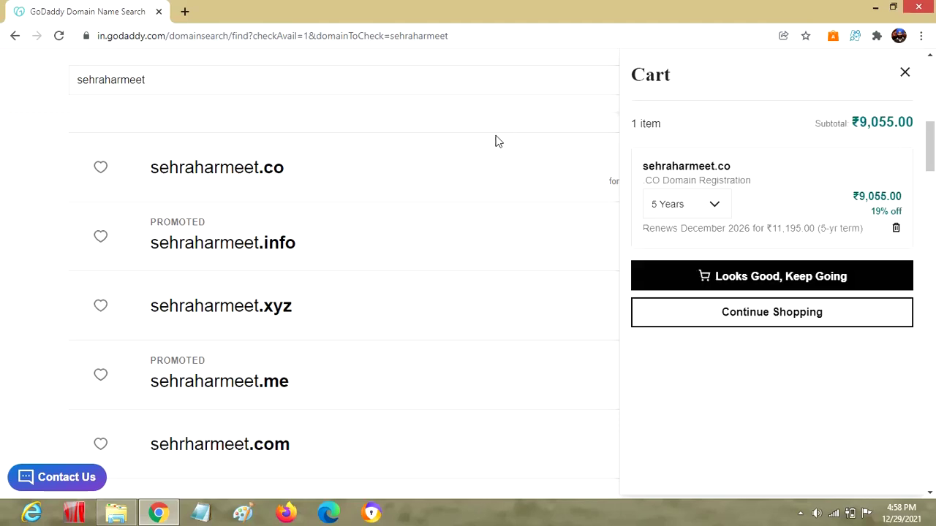
left_click(720, 204)
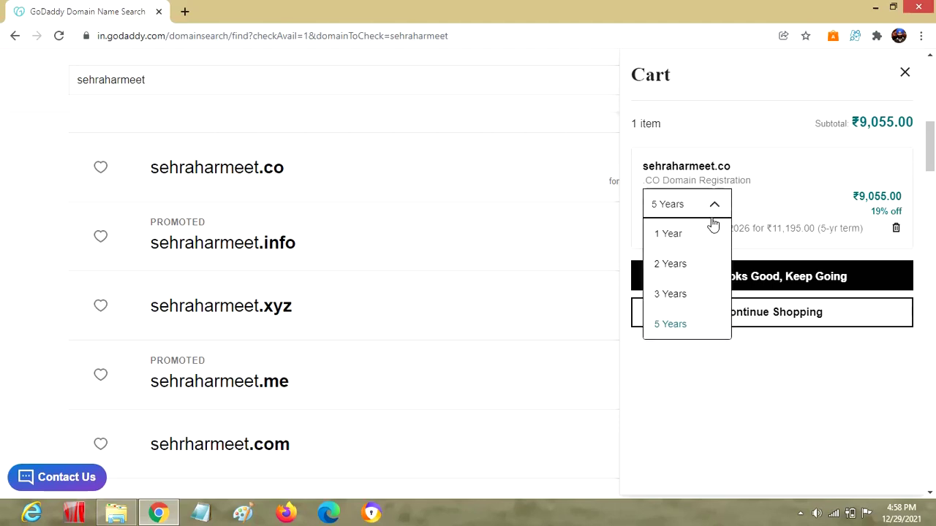
left_click(703, 235)
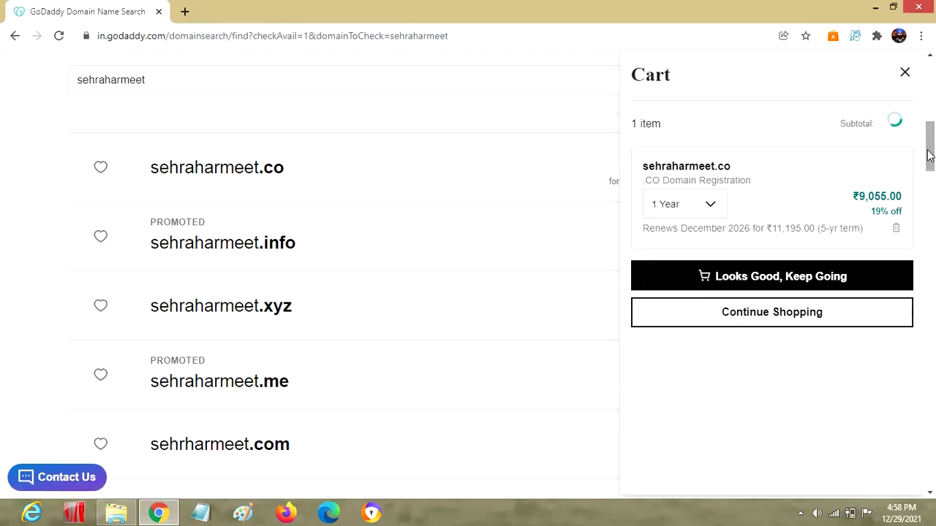
left_click_drag(933, 144, 933, 92)
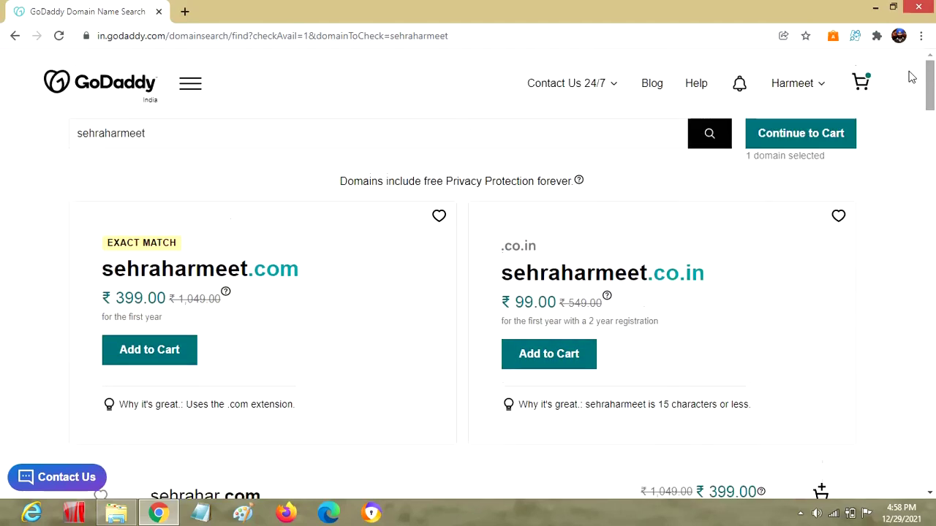
Browse to the hosting pages from the Websites menu and read the Windows servers recommendation
left_click(188, 94)
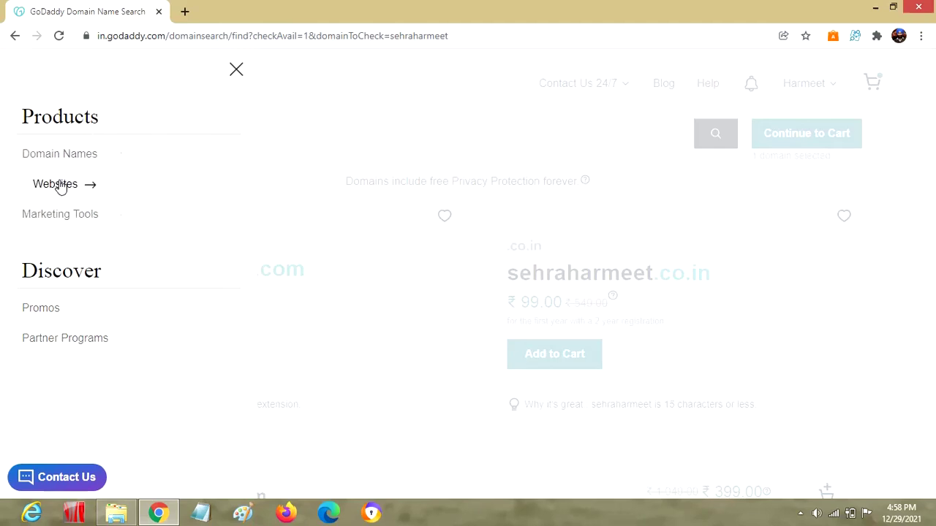
left_click(61, 185)
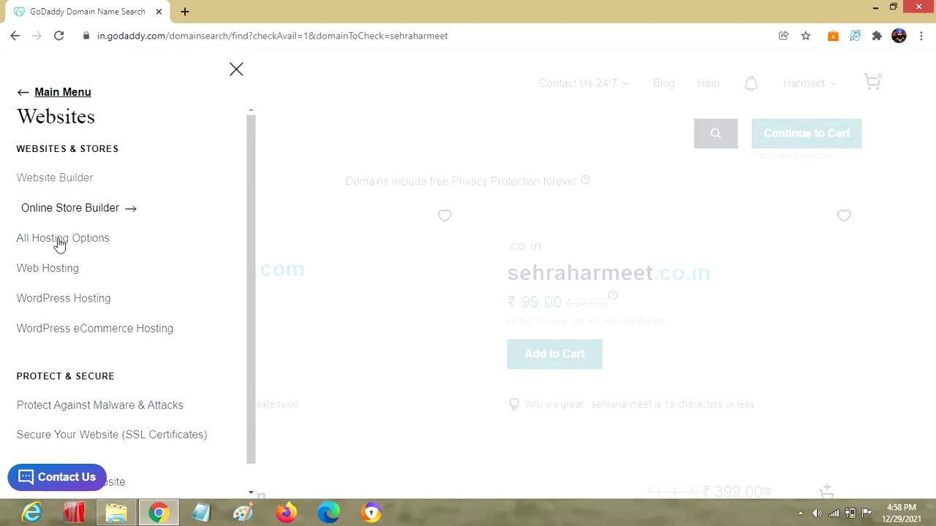
left_click(70, 277)
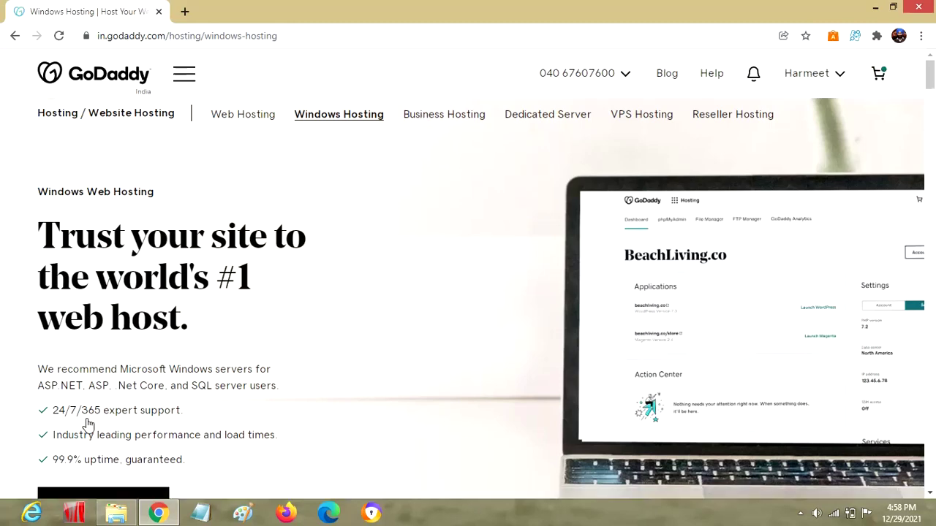
left_click_drag(59, 376, 212, 386)
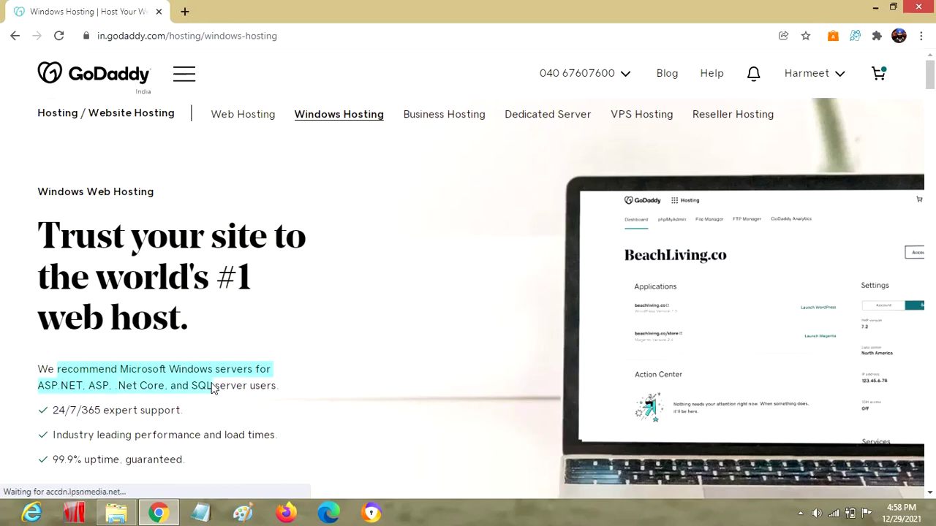
Look over the Business Hosting page, then switch to the Web Hosting page
left_click(434, 120)
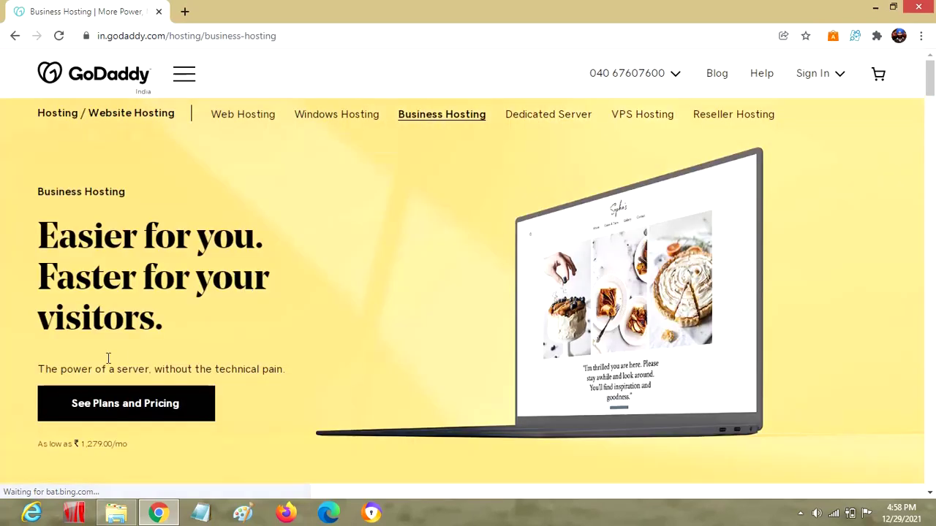
left_click_drag(60, 369, 242, 369)
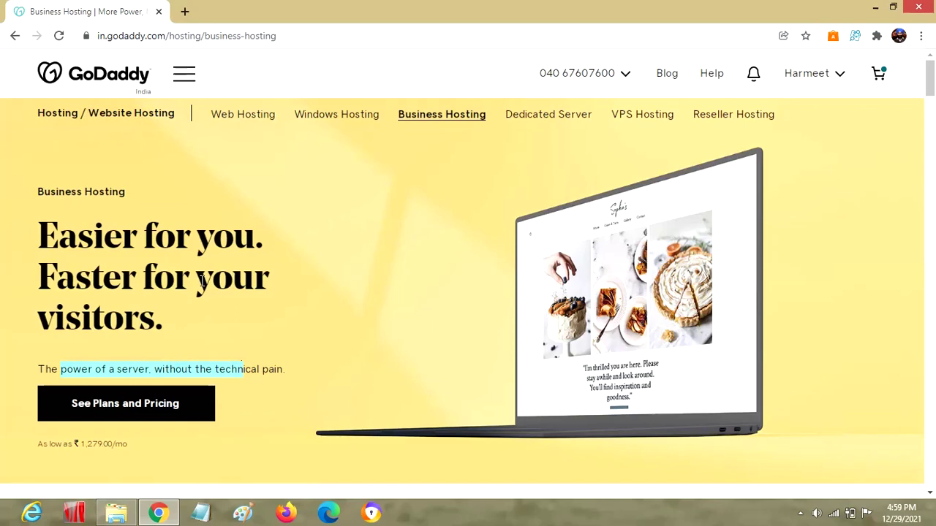
left_click(230, 117)
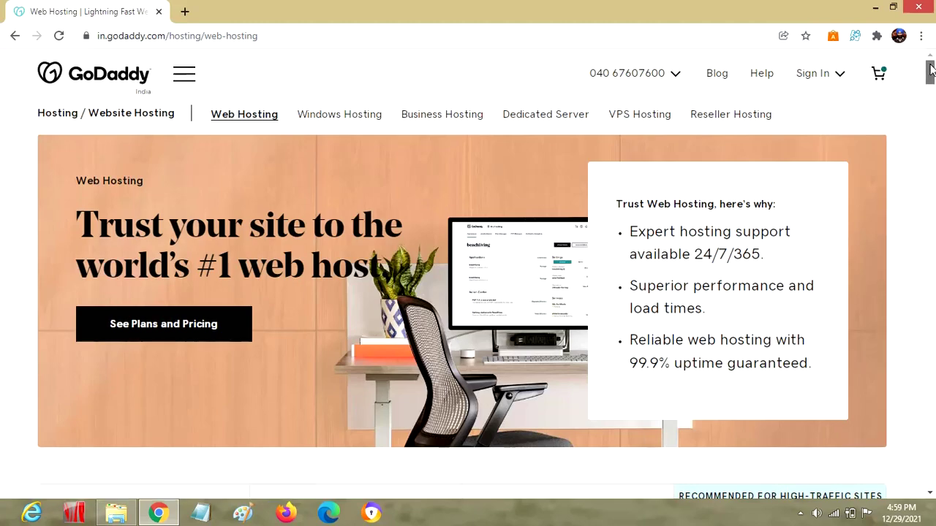
left_click_drag(930, 70, 932, 242)
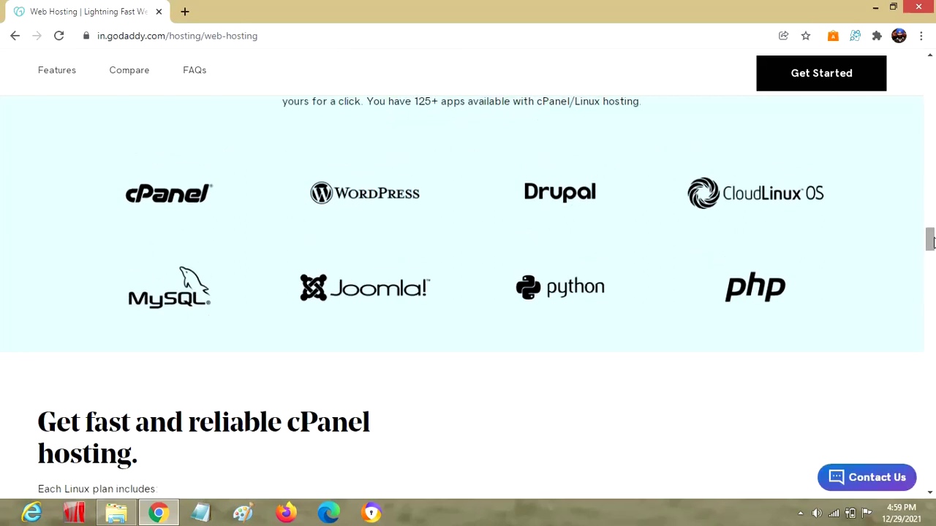
left_click_drag(930, 245, 931, 58)
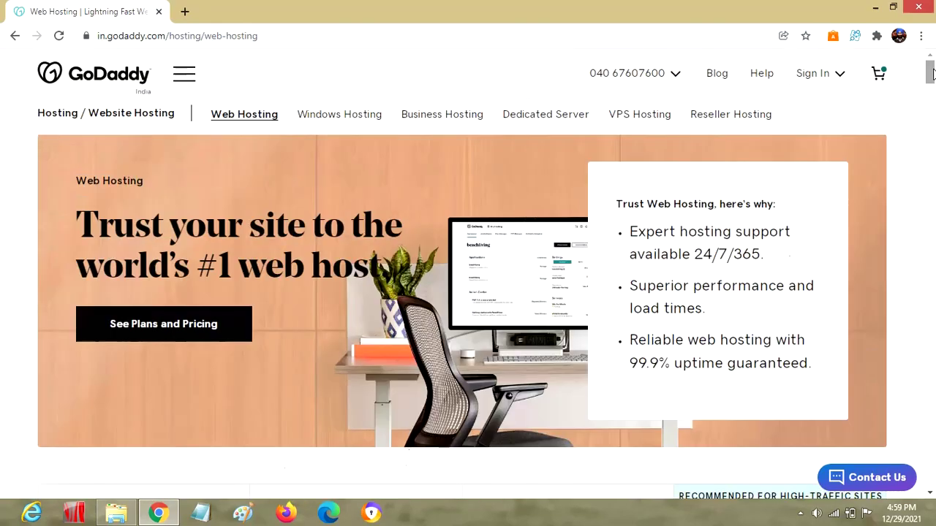
Compare the Starter, Economy, Deluxe and Ultimate plans, noting Starter's 99.00 price
left_click(217, 338)
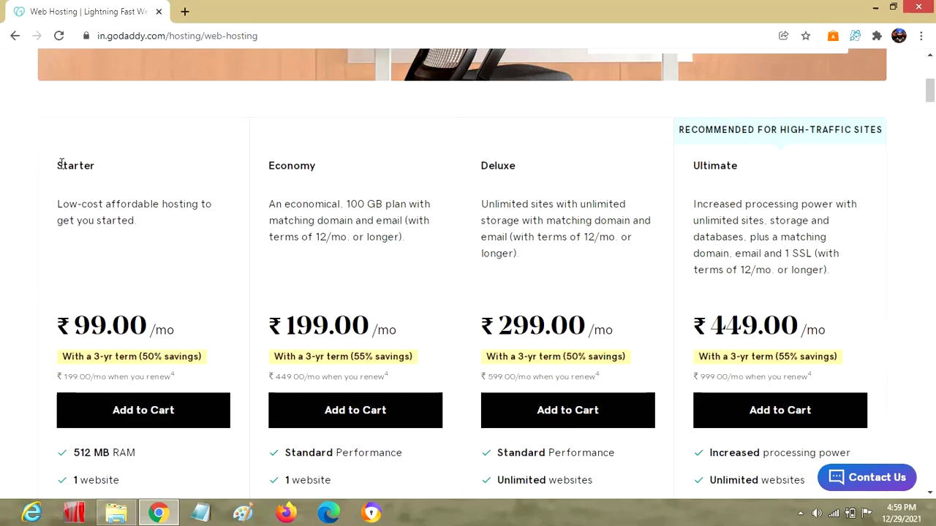
left_click_drag(56, 165, 109, 167)
left_click_drag(287, 166, 337, 166)
left_click_drag(487, 165, 515, 166)
left_click_drag(722, 162, 748, 168)
left_click_drag(145, 329, 74, 328)
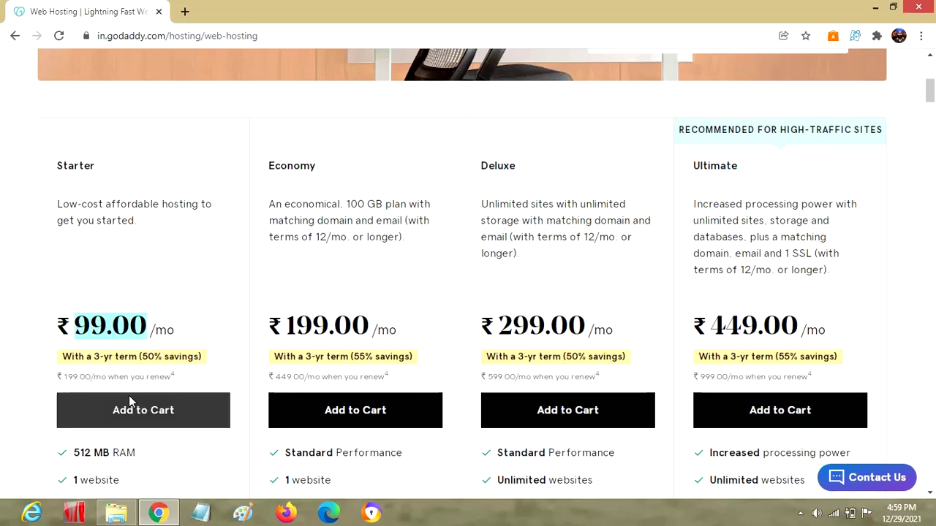
Add the Starter hosting plan on a 12 Months term, giving a ₹2,927.00 cart subtotal
left_click(139, 414)
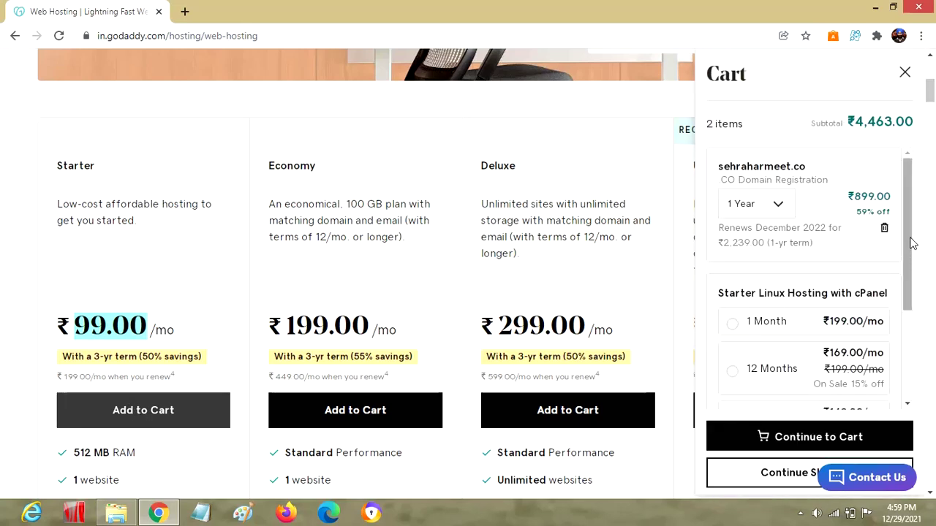
scroll(914, 249, "down", 2)
left_click(729, 257)
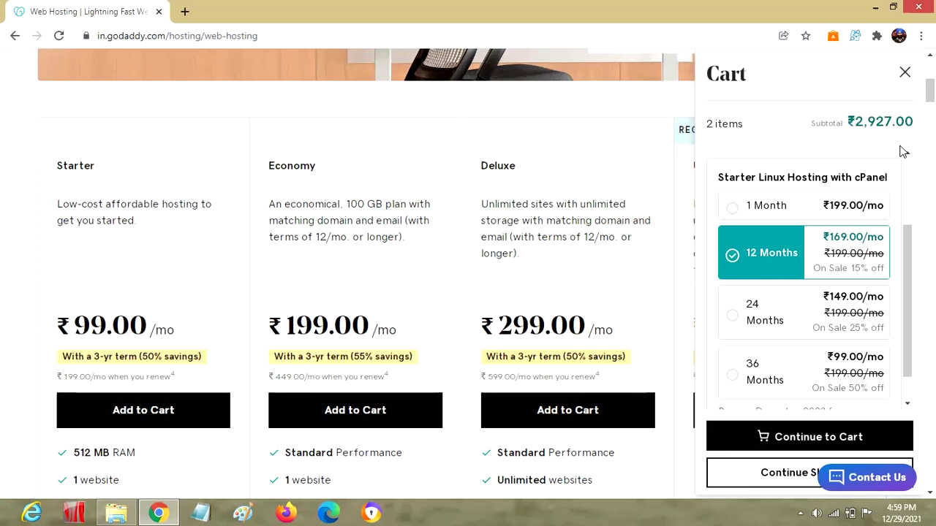
left_click_drag(856, 122, 901, 121)
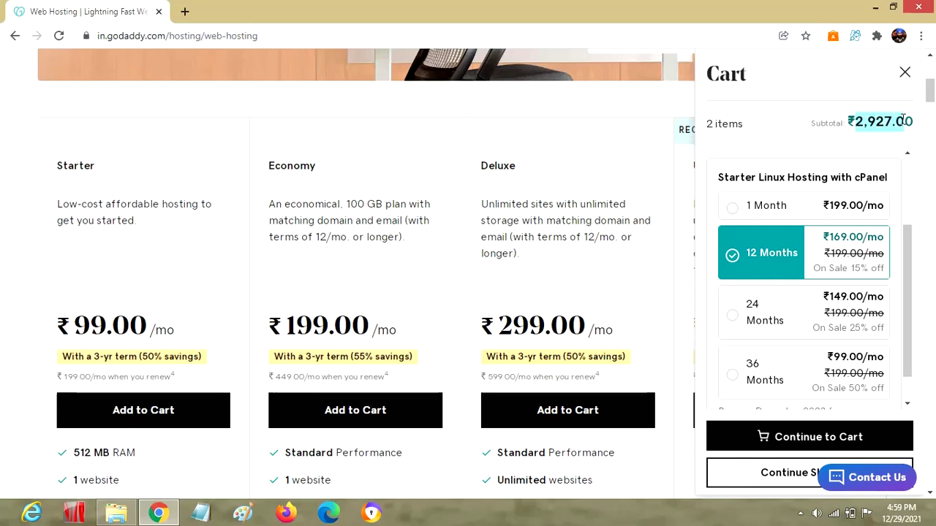
left_click_drag(903, 120, 921, 192)
scroll(906, 186, "up", 3)
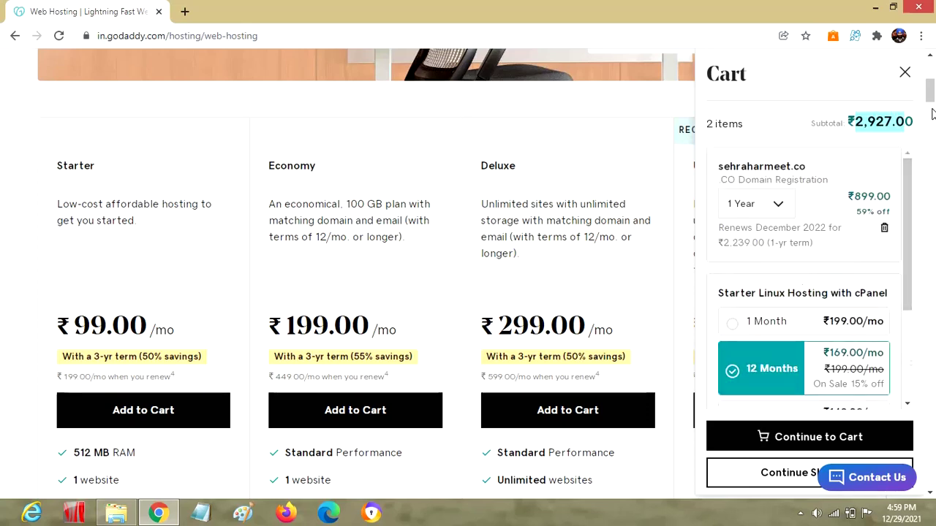
left_click_drag(933, 110, 933, 117)
Review Starter's features: 1 website, unmetered bandwidth, 30 GB storage, 1 database, WordPress install
left_click_drag(71, 145, 135, 147)
triple_click(99, 171)
triple_click(93, 198)
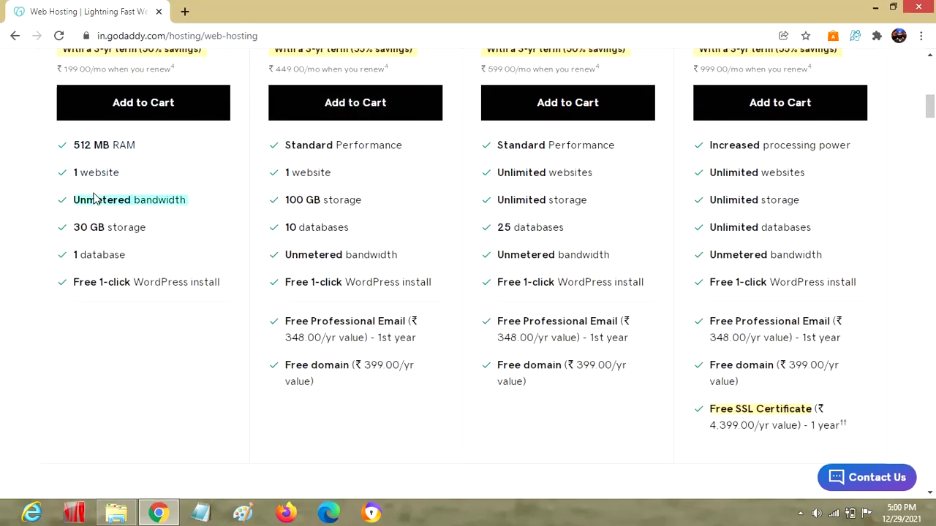
triple_click(102, 224)
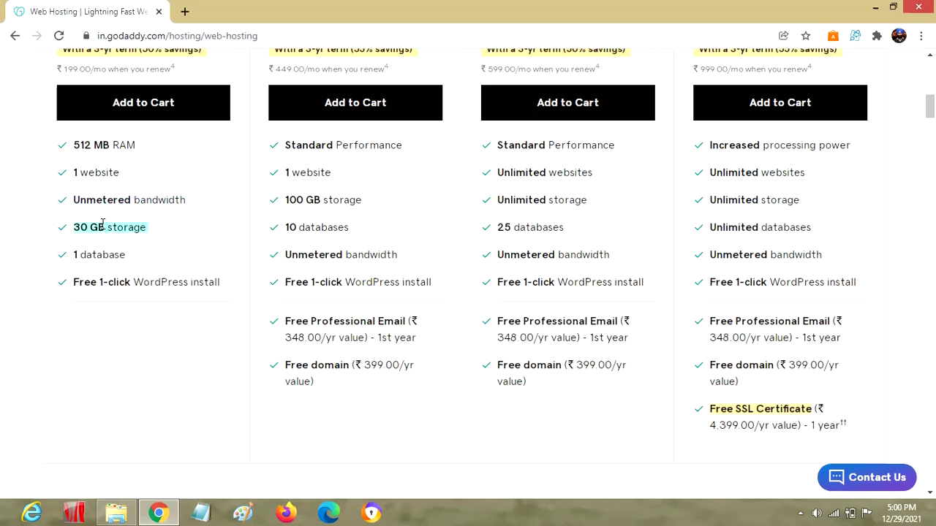
double_click(100, 254)
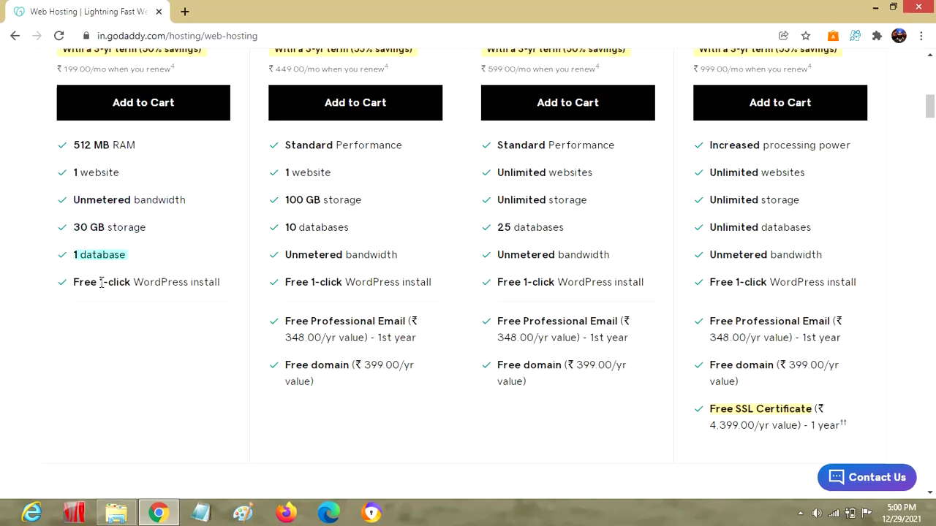
triple_click(102, 283)
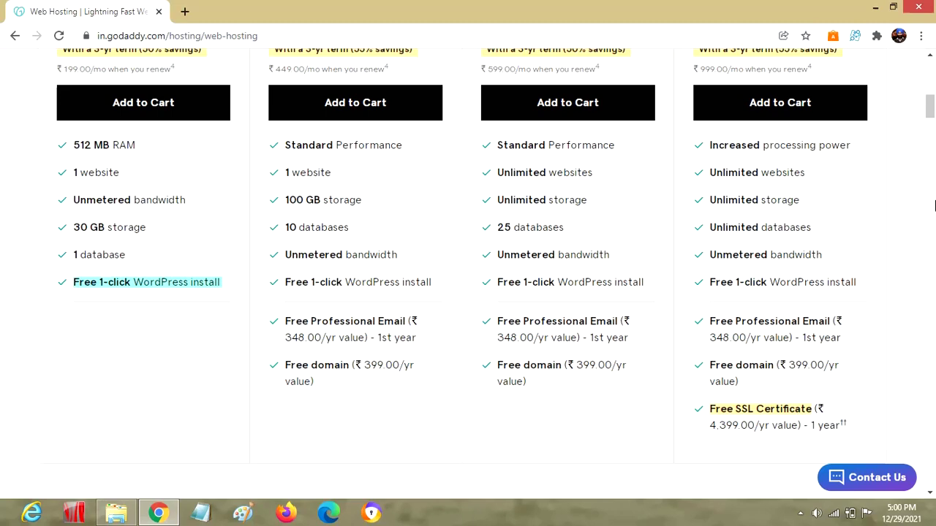
left_click_drag(930, 108, 930, 68)
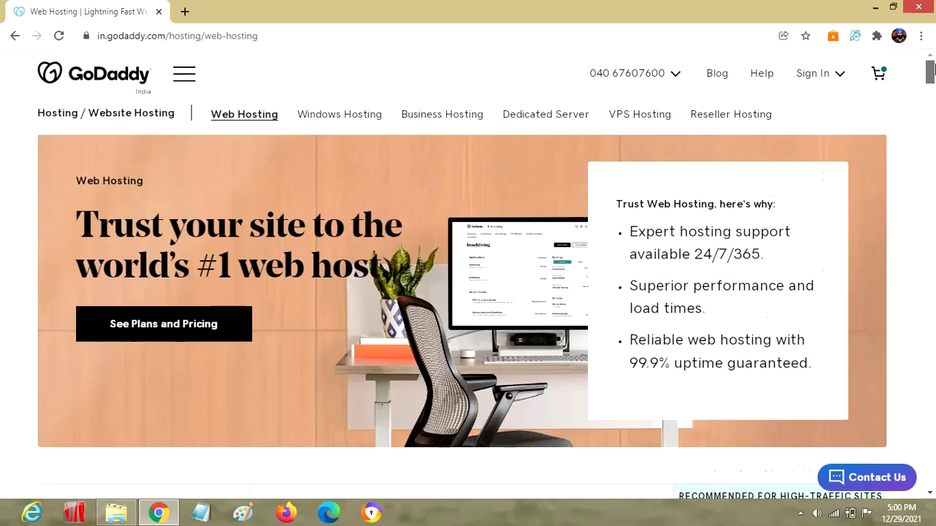
Open the full cart and review the .CO domain and Starter Linux Hosting items
left_click(880, 74)
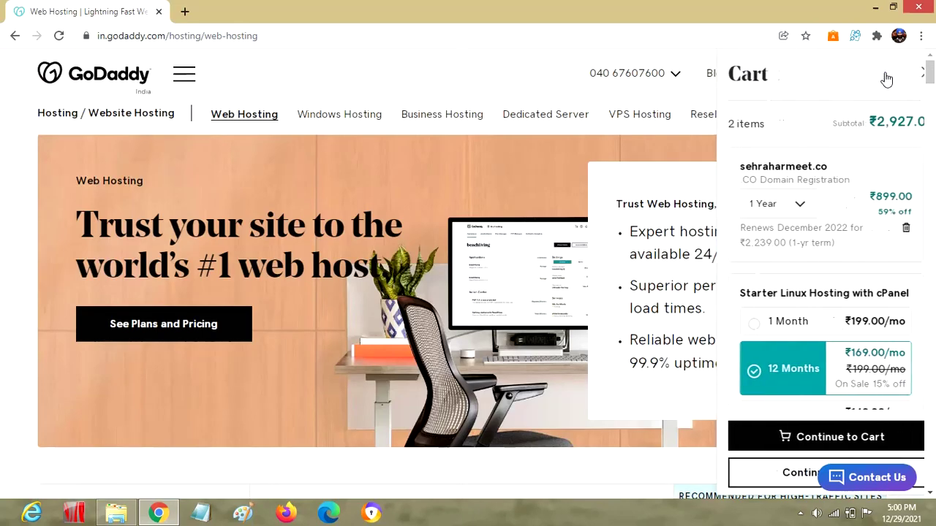
left_click(848, 437)
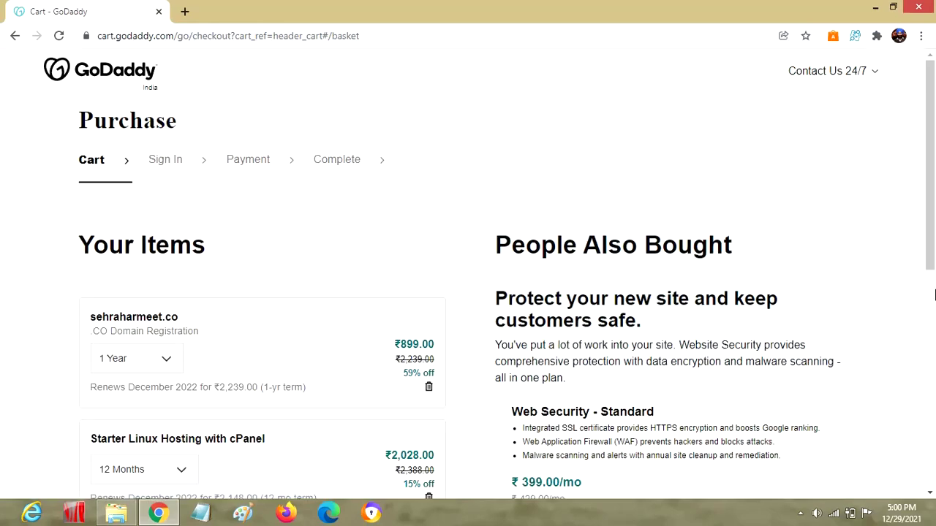
left_click_drag(931, 229, 931, 287)
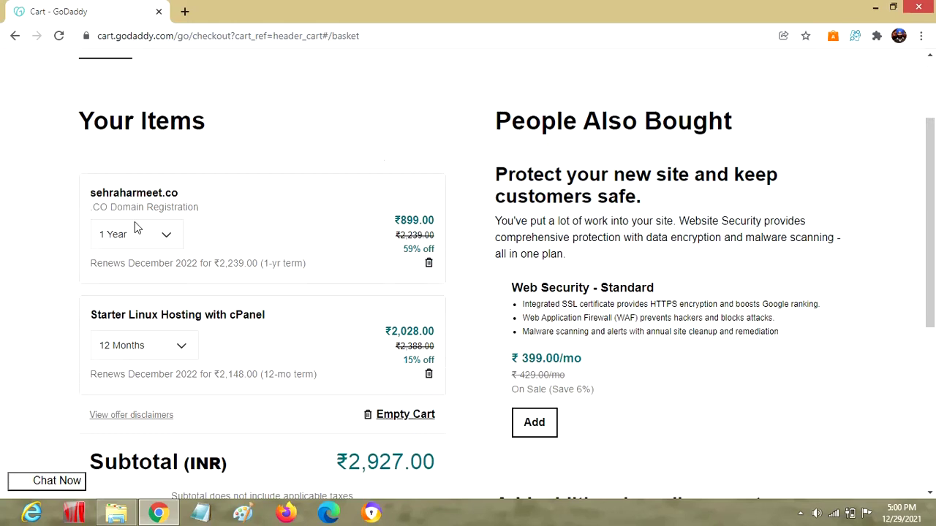
left_click_drag(91, 206, 180, 233)
left_click_drag(126, 320, 219, 317)
left_click(192, 319)
double_click(151, 314)
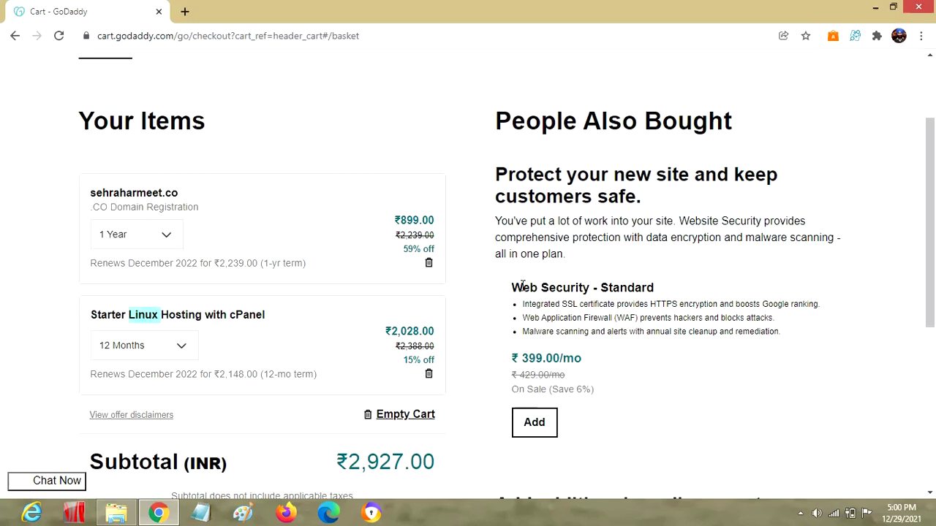
Review the Web Security - Standard offer, proceed to payment, and open a new tab
left_click_drag(513, 288, 687, 288)
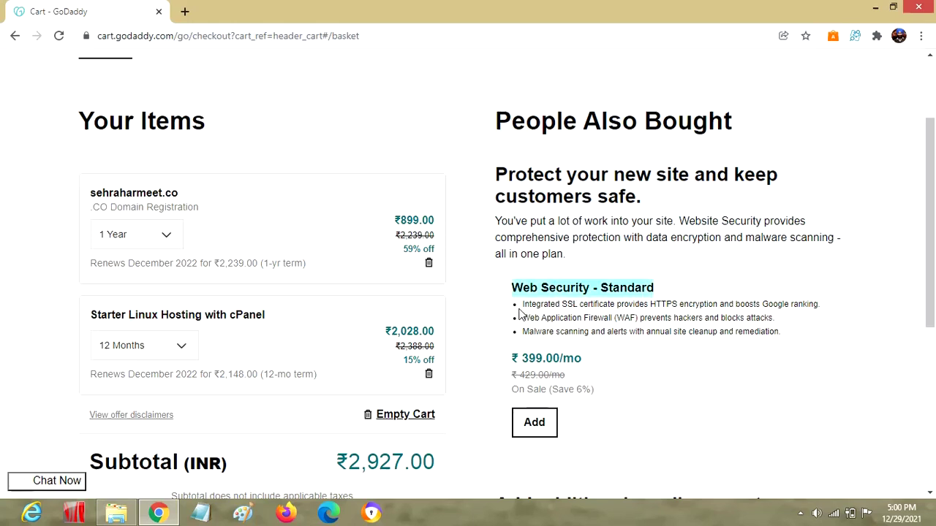
left_click_drag(517, 310, 785, 333)
left_click_drag(930, 142, 930, 174)
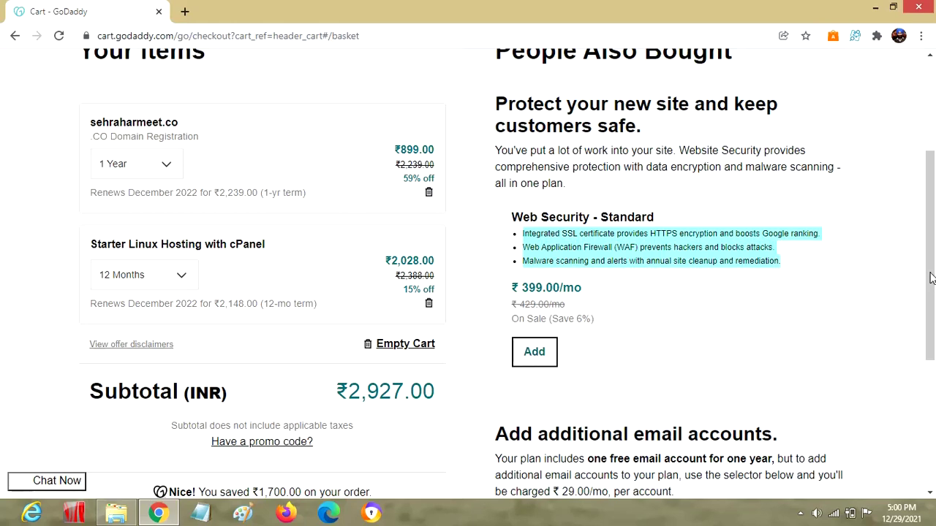
scroll(934, 216, "down", 1)
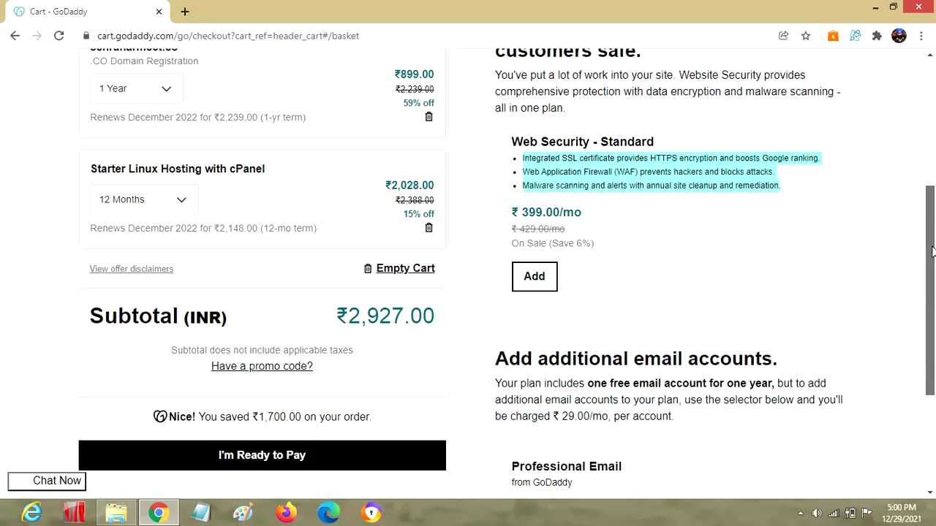
left_click(274, 467)
left_click(933, 356)
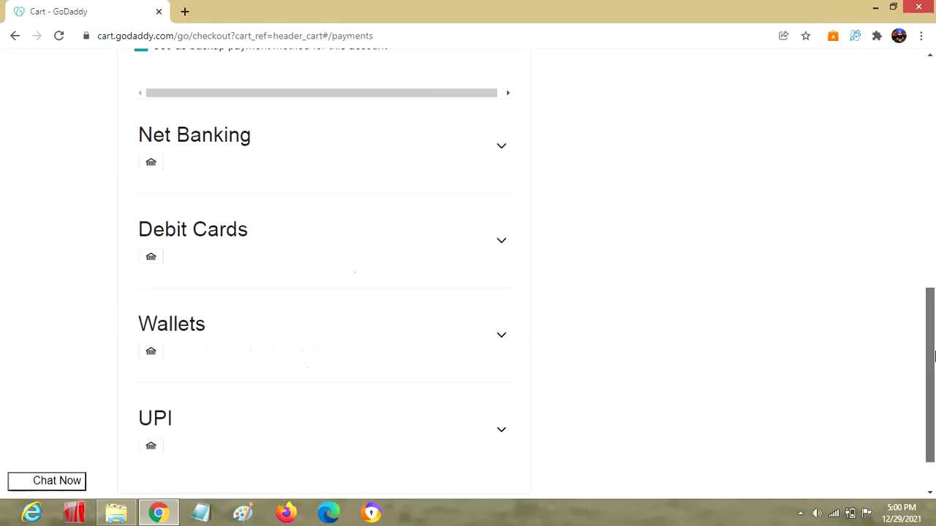
key("ctrl+t")
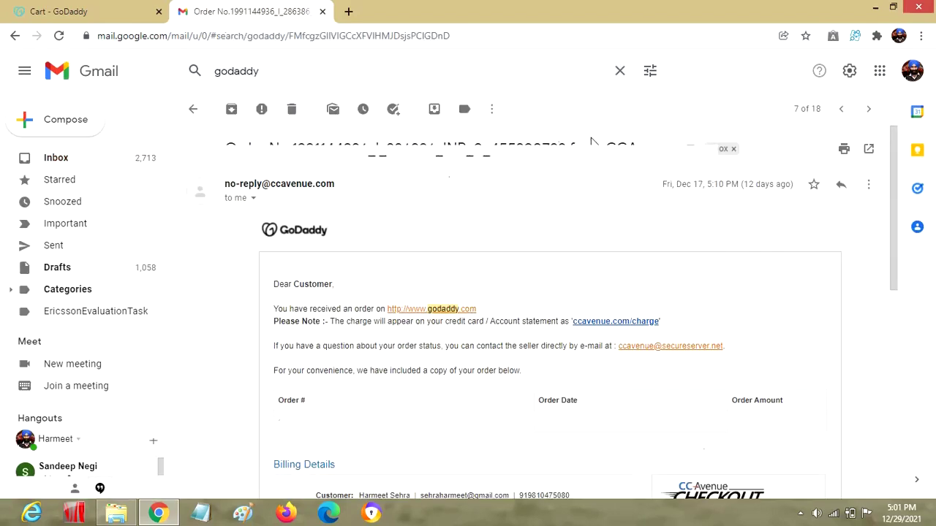
Open the GoDaddy order email and review its Starter Linux Hosting with cPanel and .IN Domain rows
key("k")
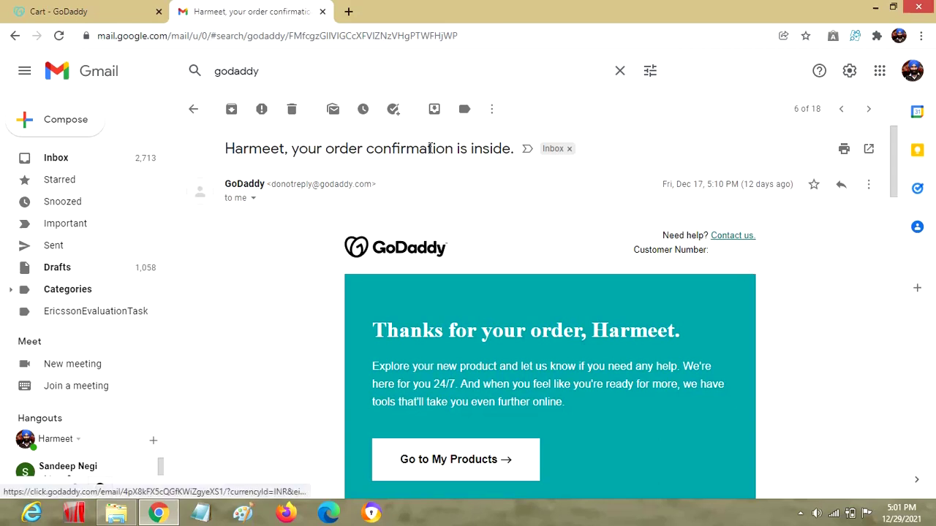
triple_click(327, 151)
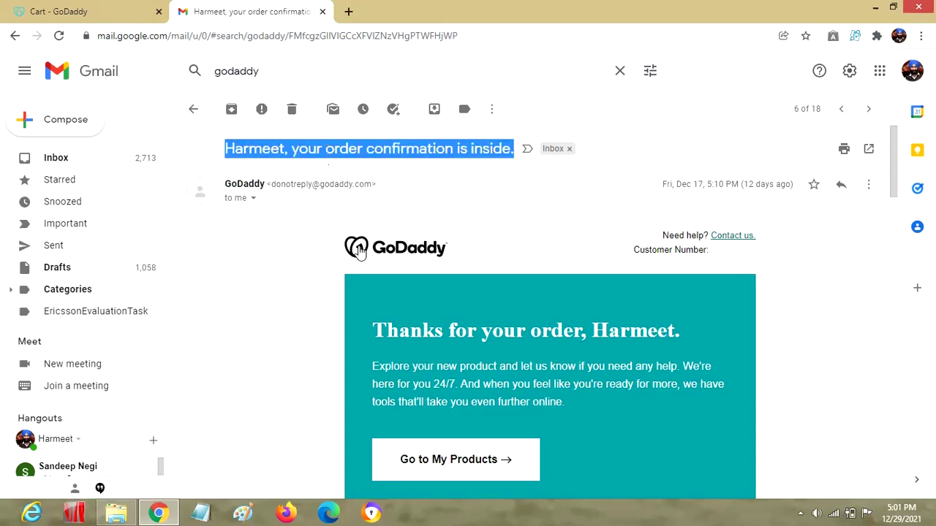
left_click(363, 185)
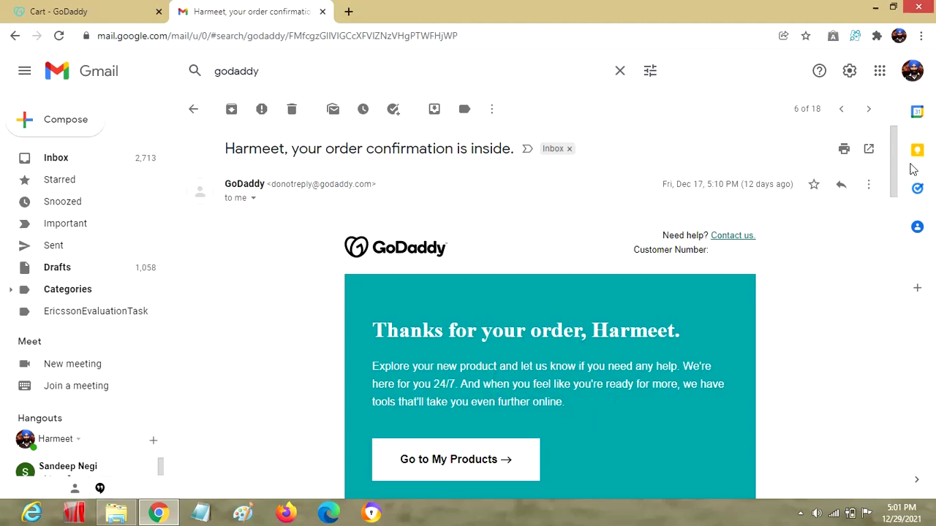
left_click_drag(895, 169, 892, 236)
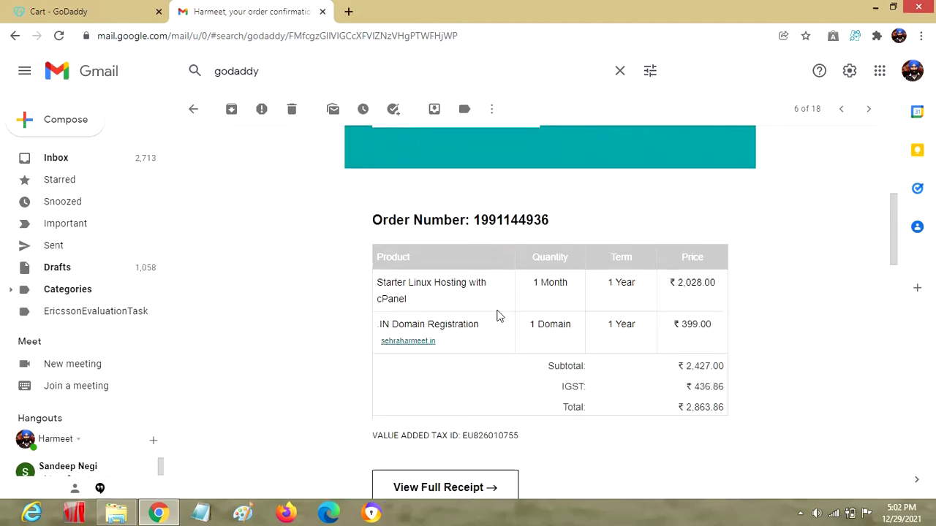
triple_click(419, 286)
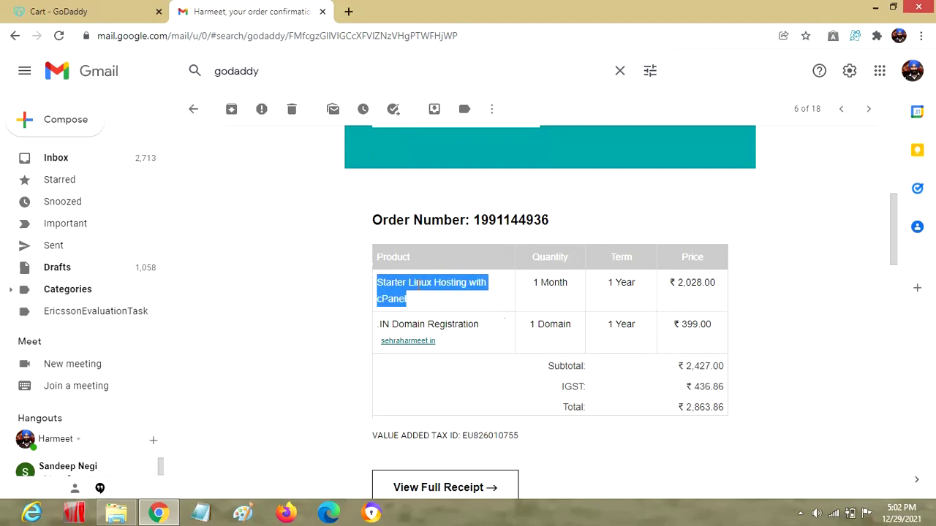
triple_click(410, 323)
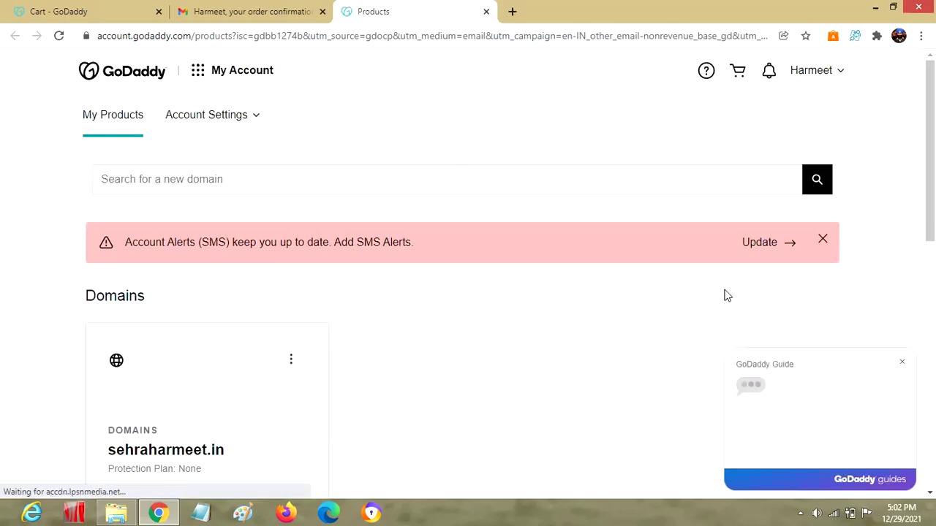
Dismiss the GoDaddy Guide popup and open Manage All for the web hosting plans
left_click_drag(929, 150, 932, 303)
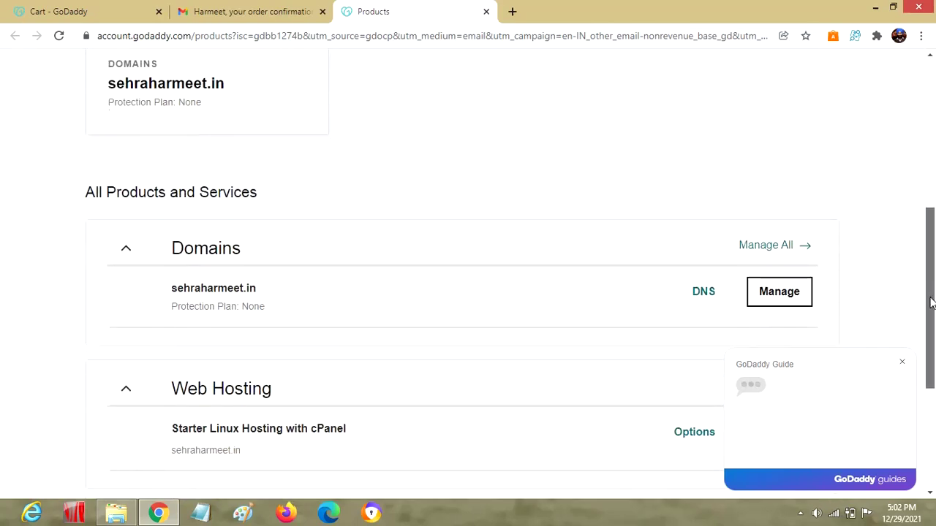
left_click(904, 365)
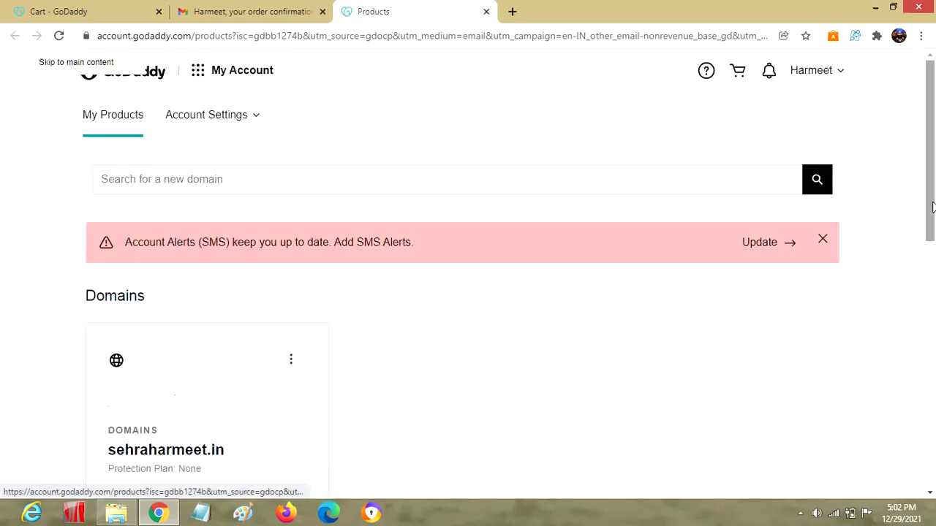
left_click_drag(932, 269, 933, 374)
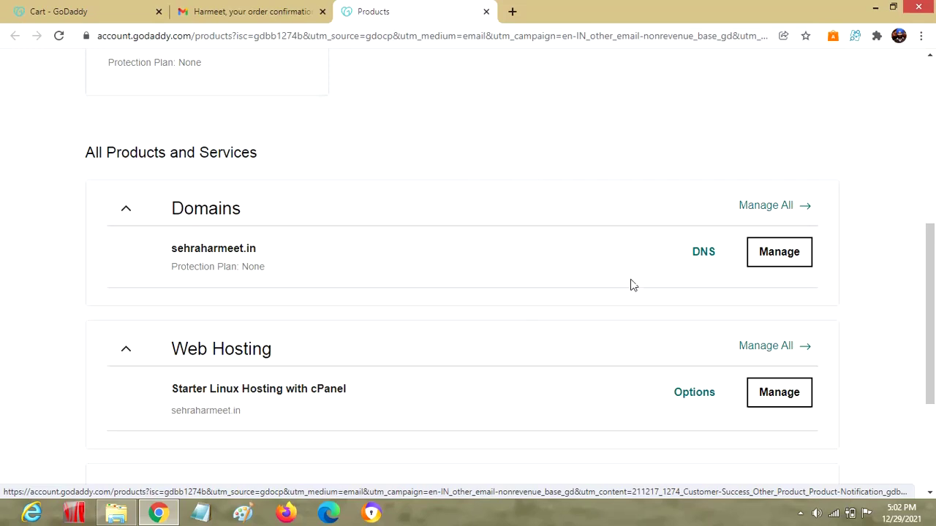
left_click(772, 349)
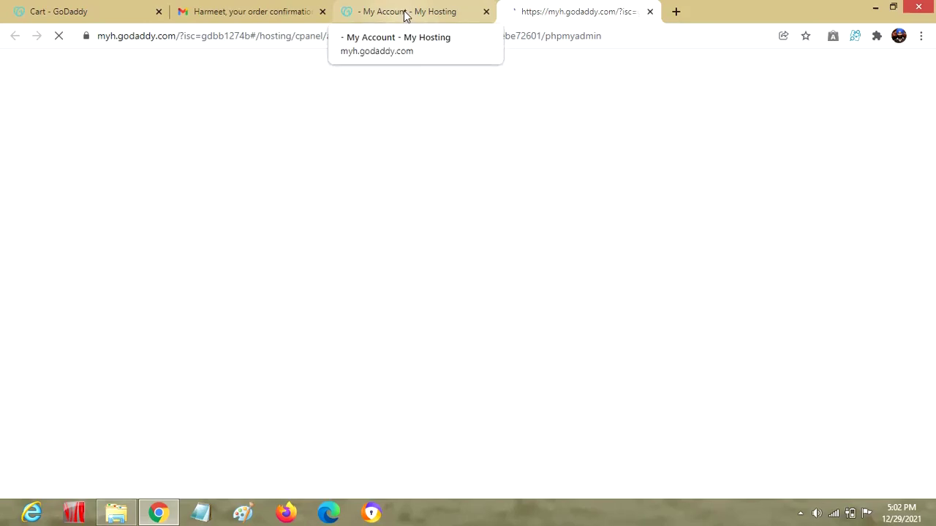
Open File Manager, close the stray phpMyAdmin tab, and open the www folder
left_click(407, 15)
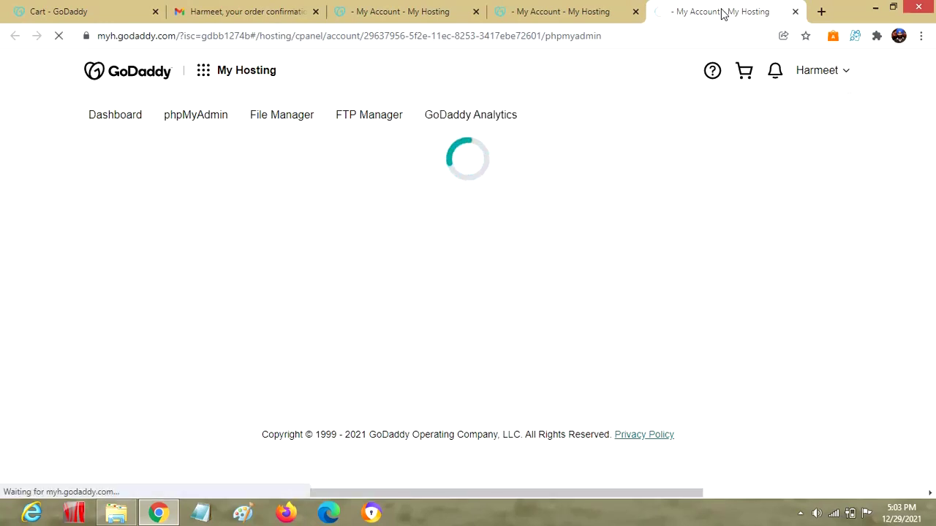
left_click(591, 21)
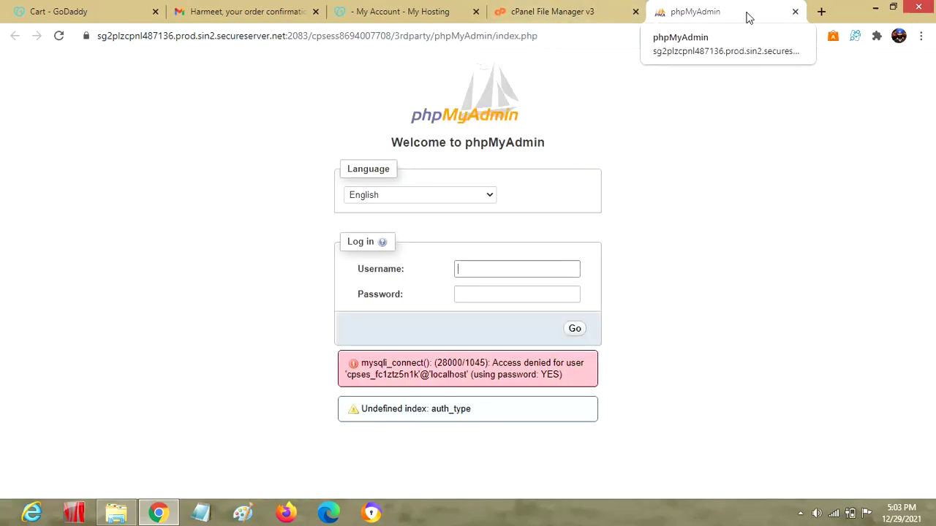
left_click_drag(464, 142, 548, 142)
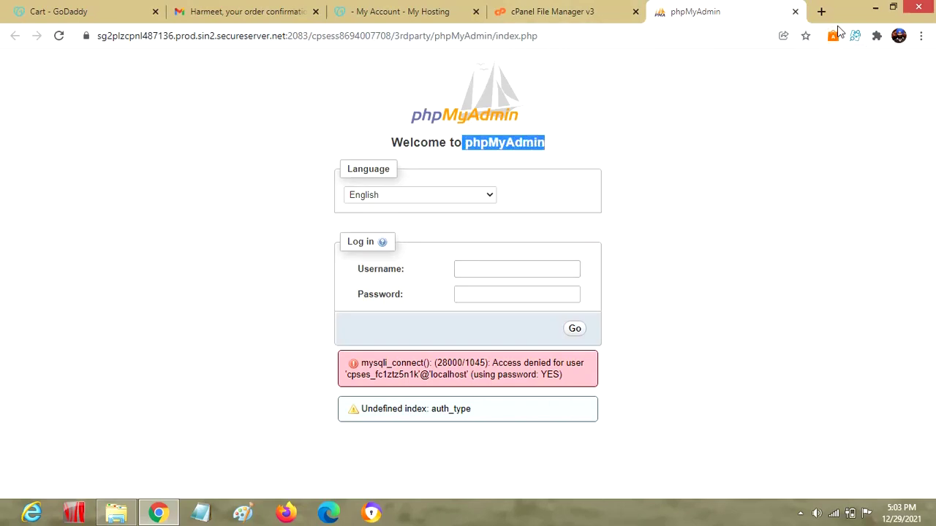
left_click(795, 12)
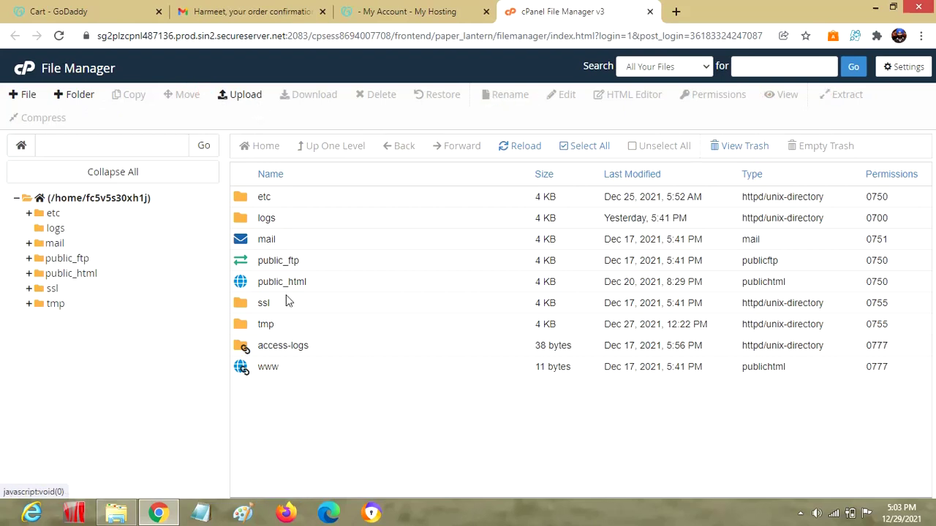
double_click(245, 372)
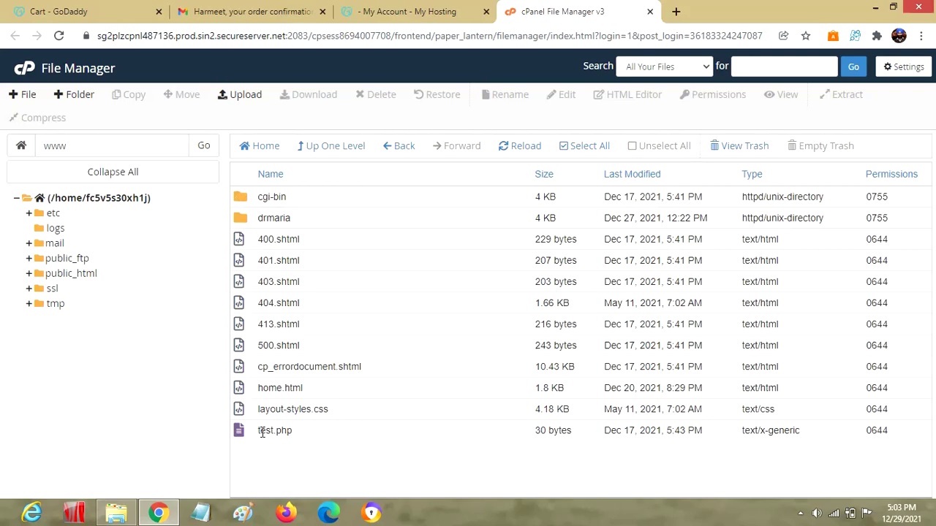
Launch Notepad and write print("welcome to the world of GoDaddy n PHP"); inside the PHP block
key("super+r")
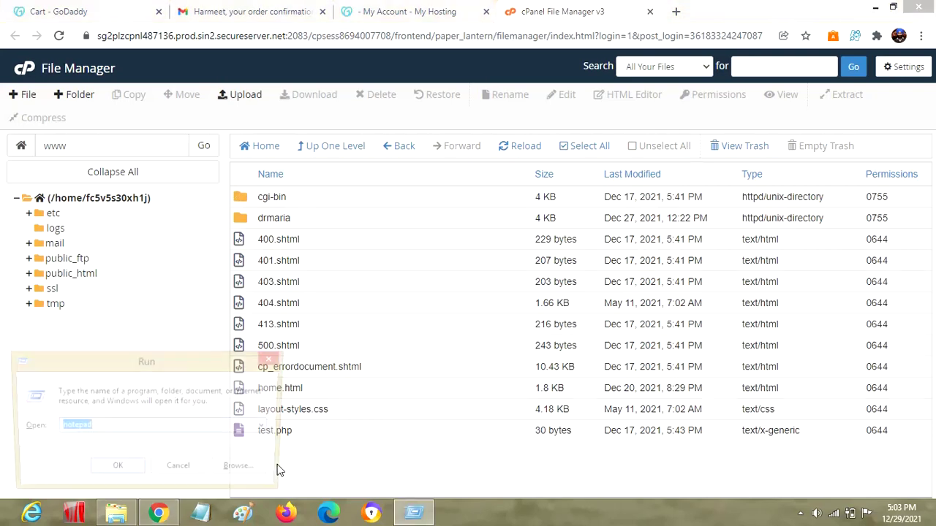
key("Return")
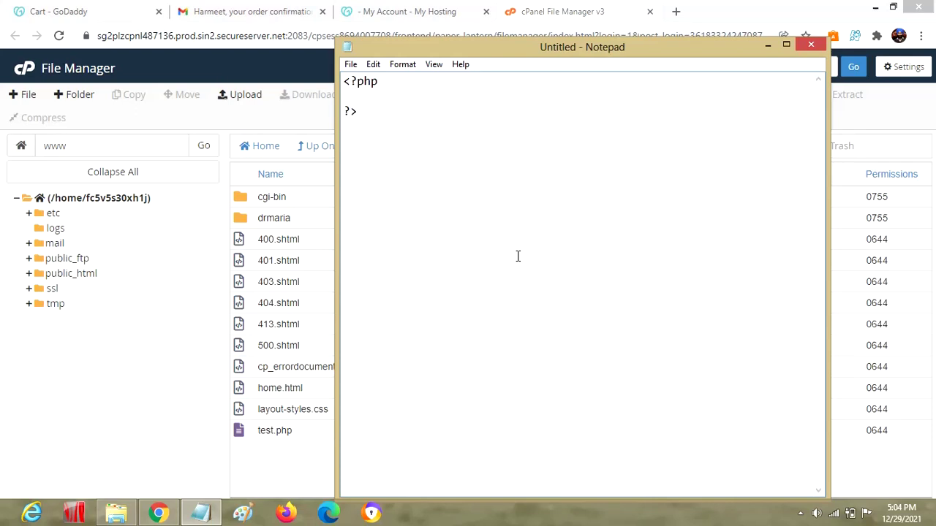
key("Up")
key("Return")
key("Up")
key("Return")
key("Up")
key("Up")
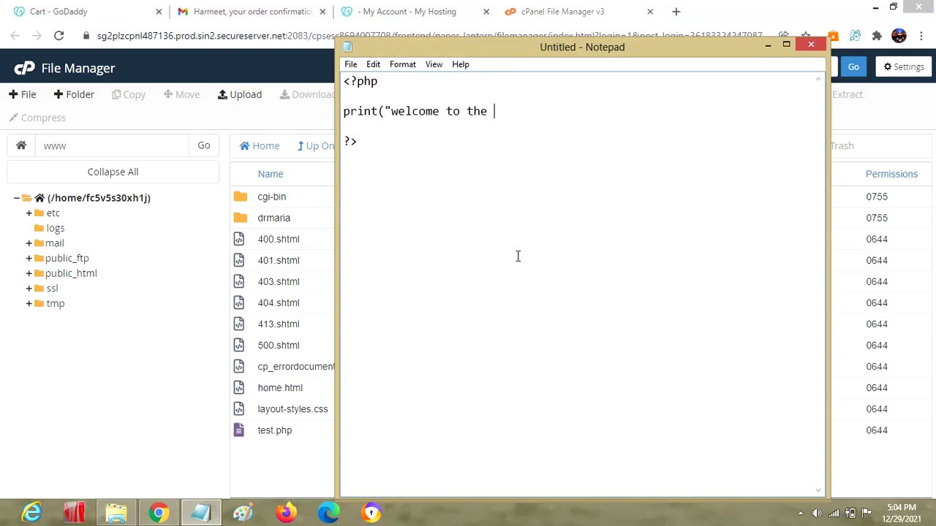
type("world of GoDaddy")
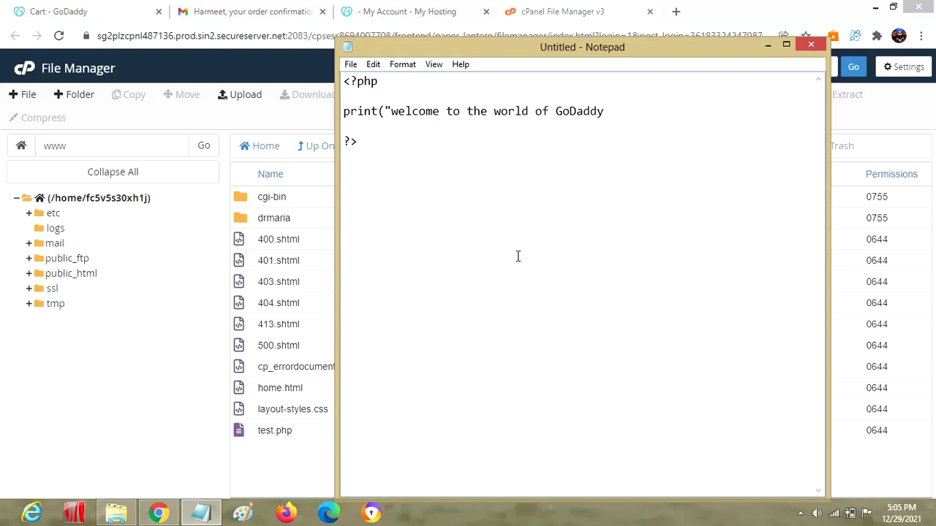
type(" n PHP\");")
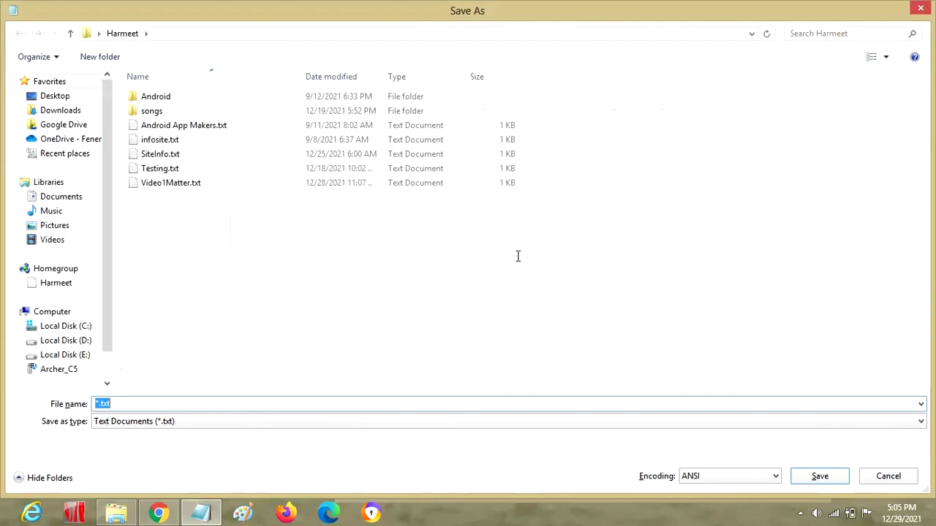
Save the script to the Desktop as TestSite.php using the All Files type
key("ctrl+s")
type("Test")
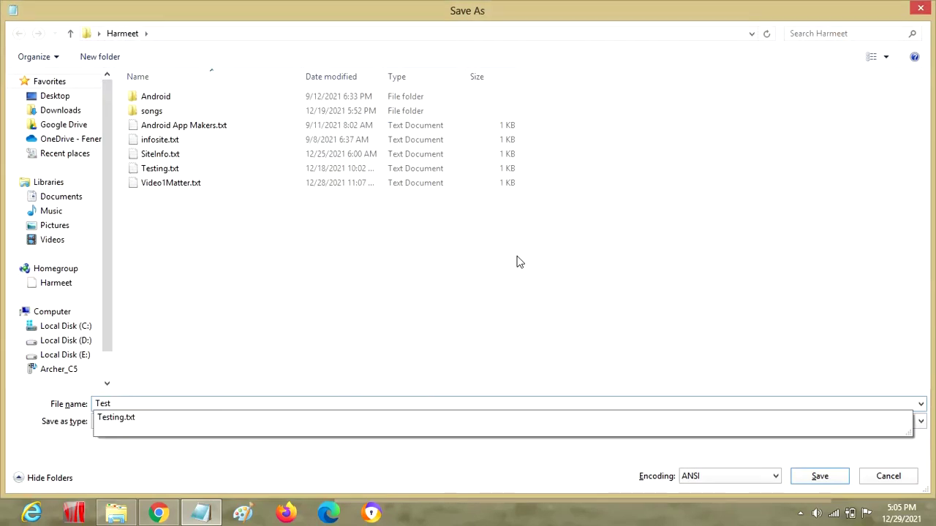
type("Site.php")
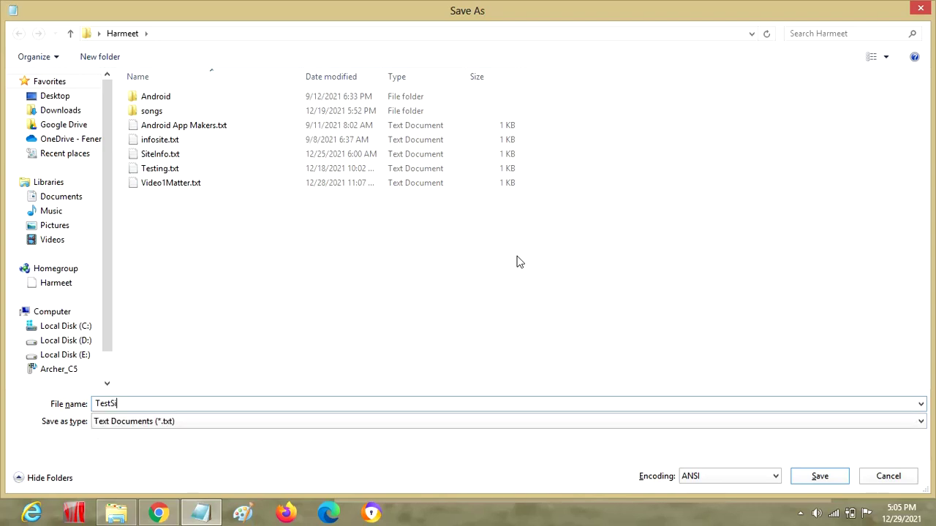
key("Tab")
key("Down")
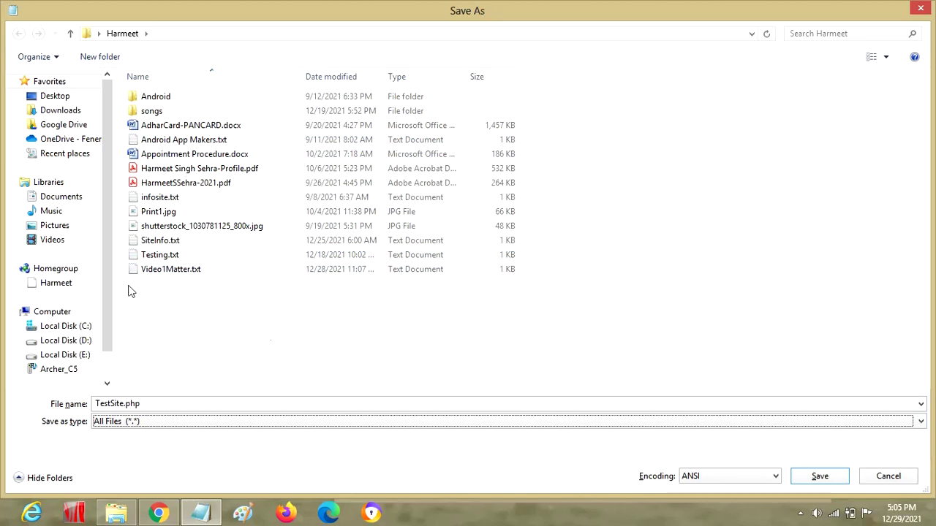
left_click(99, 33)
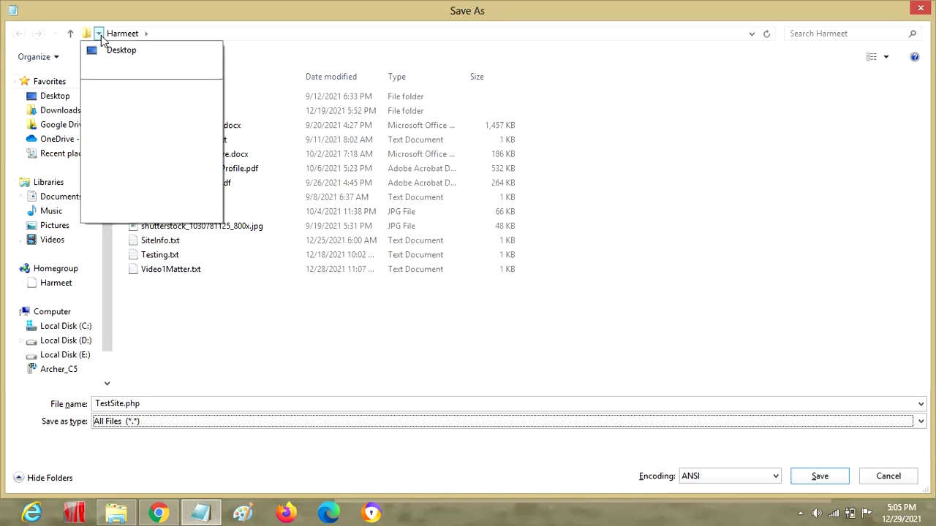
left_click(106, 46)
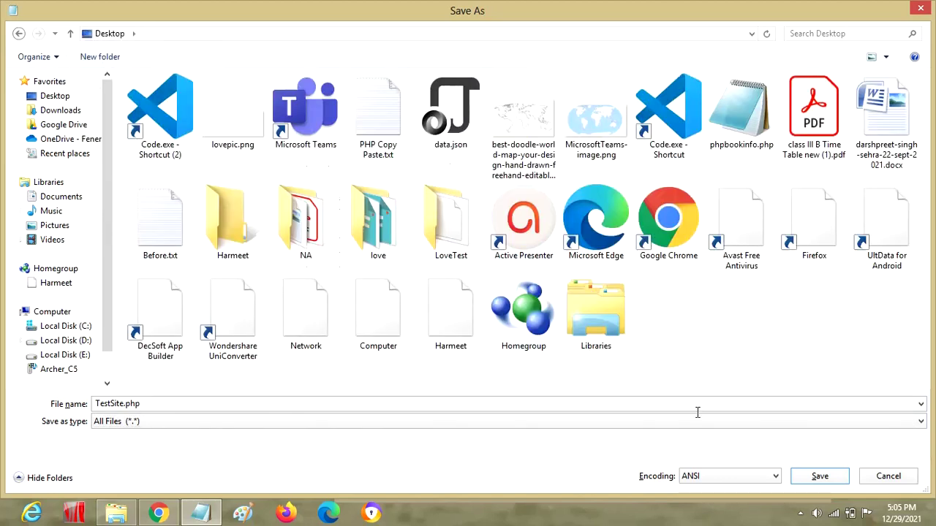
left_click(828, 477)
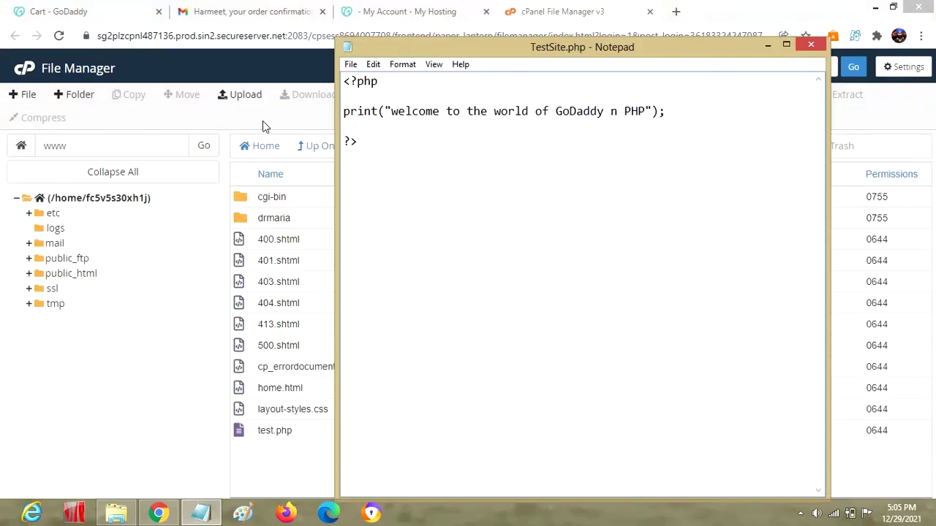
Upload TestSite.php from the Desktop to public_html via File Manager's Upload page
left_click(263, 120)
left_click(241, 95)
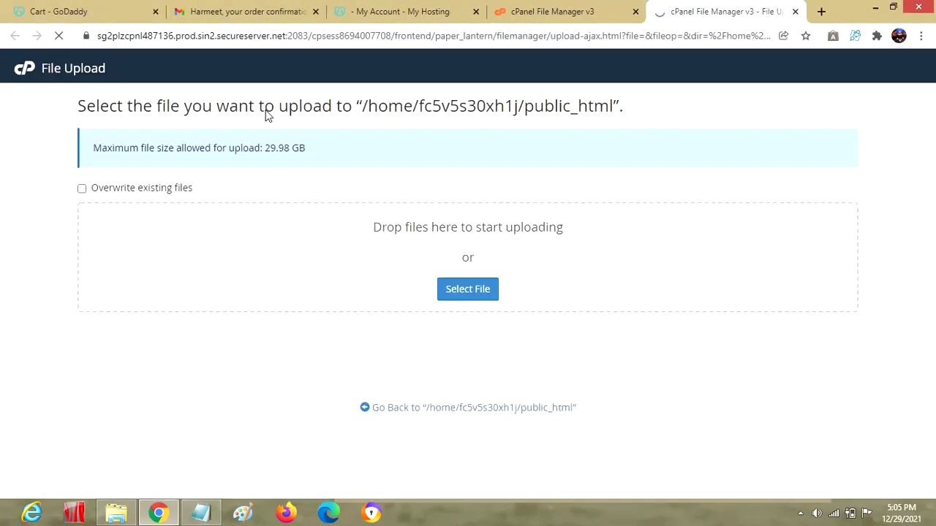
left_click(479, 297)
left_click(55, 96)
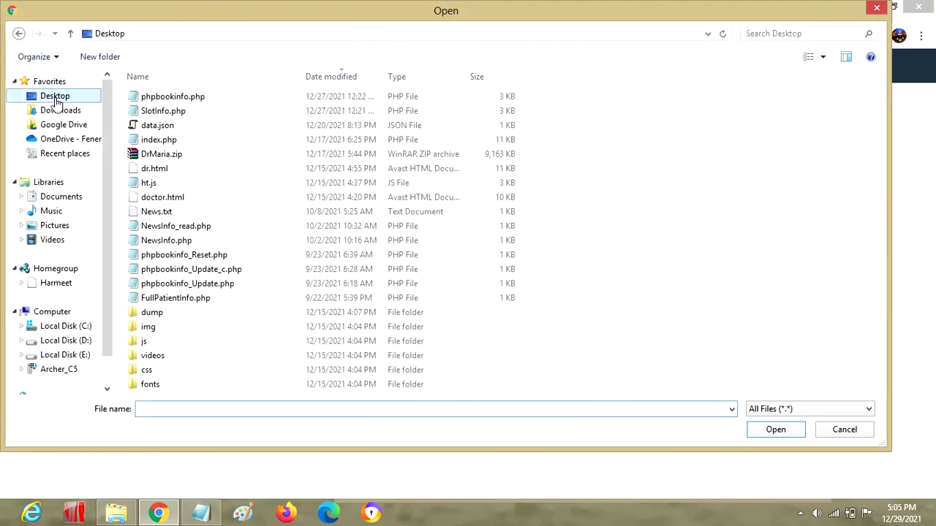
double_click(149, 103)
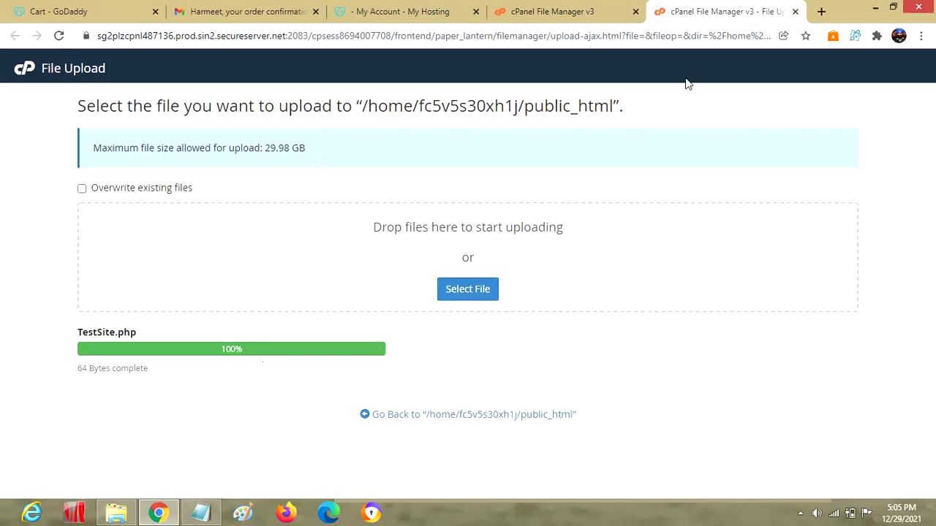
Load sehraharmeet.in in a new tab, which shows the Coming Soon page
left_click(819, 13)
type("se")
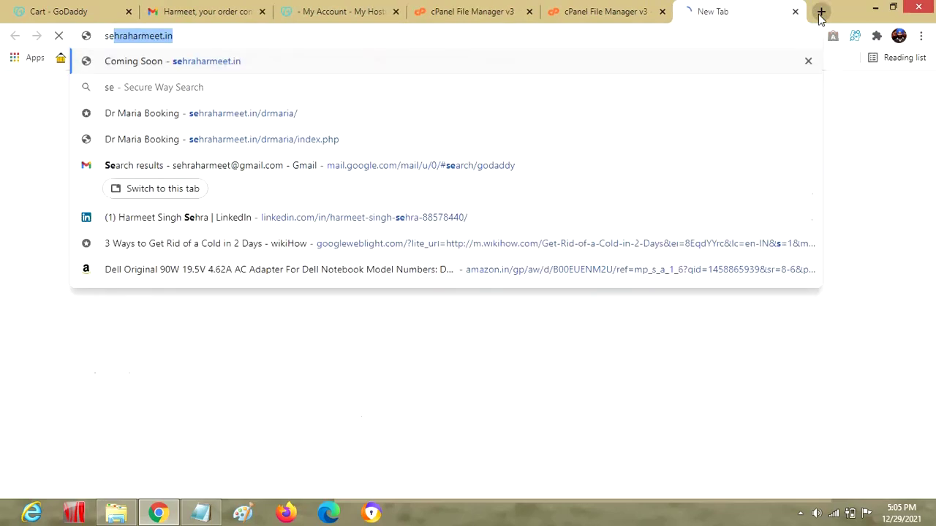
type("hraharmeet.in")
key("Return")
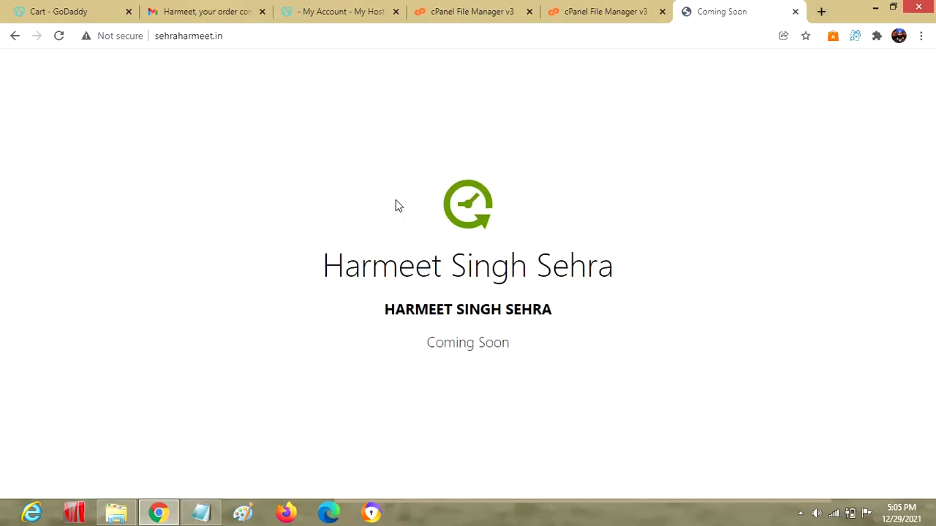
left_click_drag(396, 203, 587, 330)
left_click(575, 389)
Browse to sehraharmeet.in/testsite.php, then correct the casing to TestSite.php
left_click(390, 45)
left_click(397, 41)
type("/")
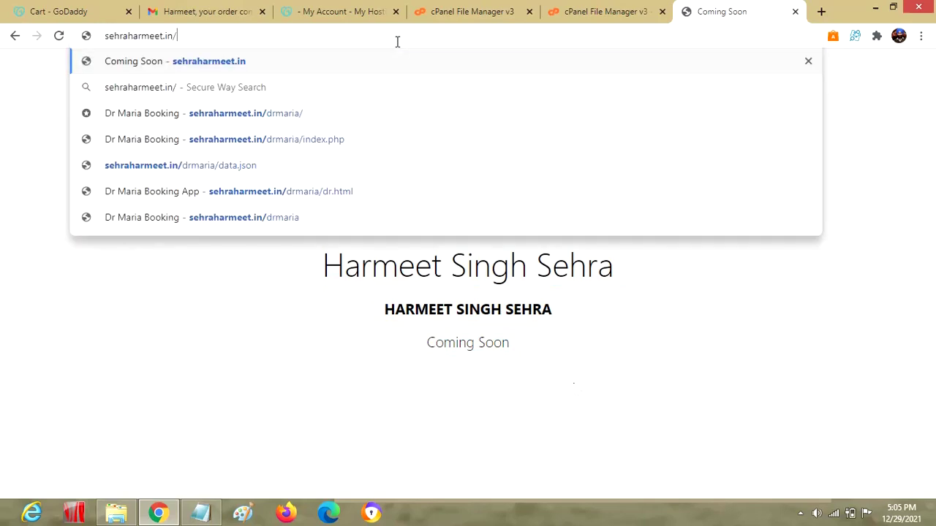
type("test")
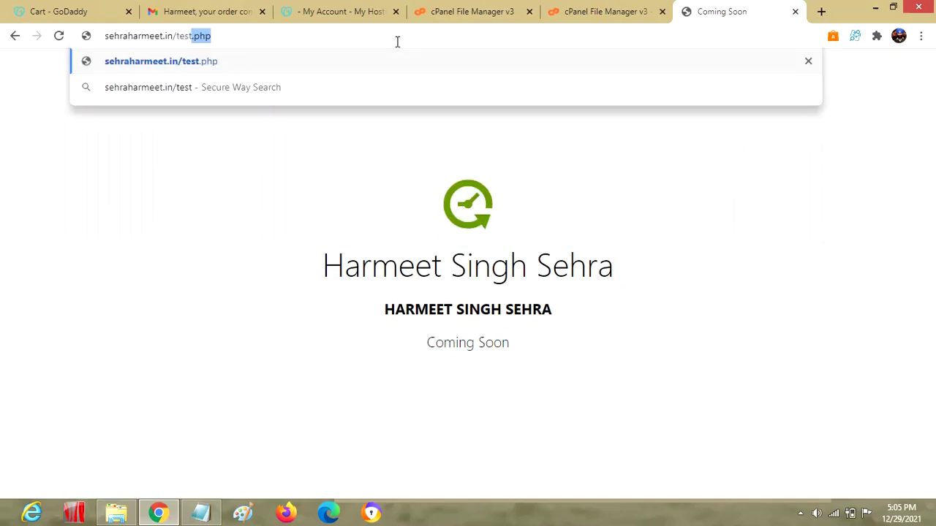
type("site.php")
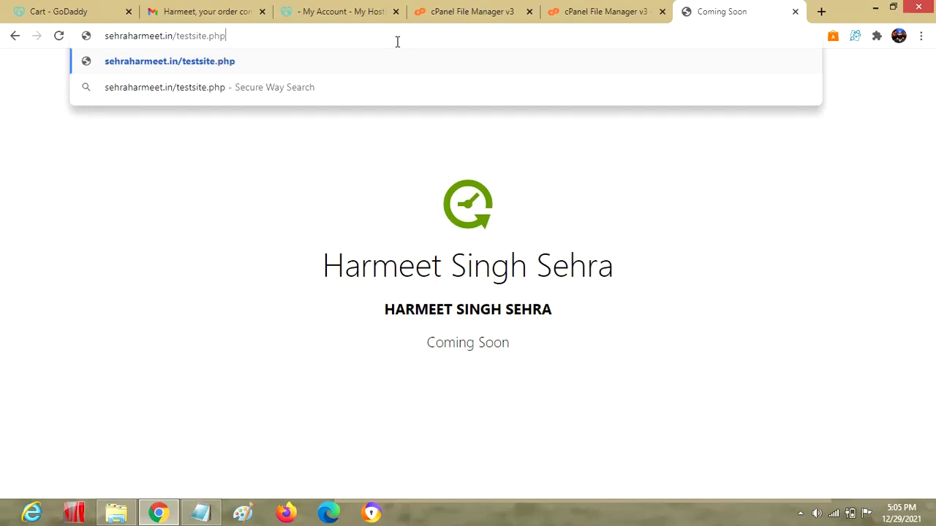
key("Return")
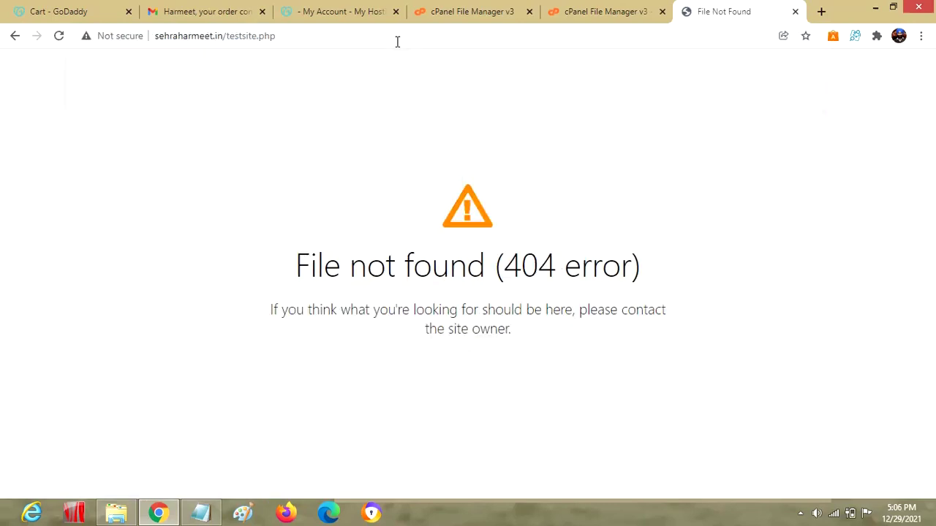
double_click(245, 37)
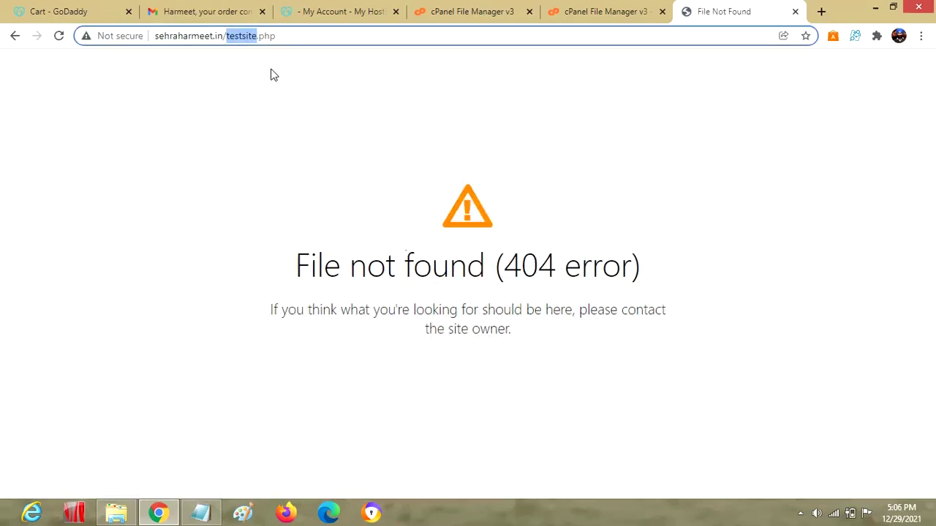
type("TestSite")
key("Return")
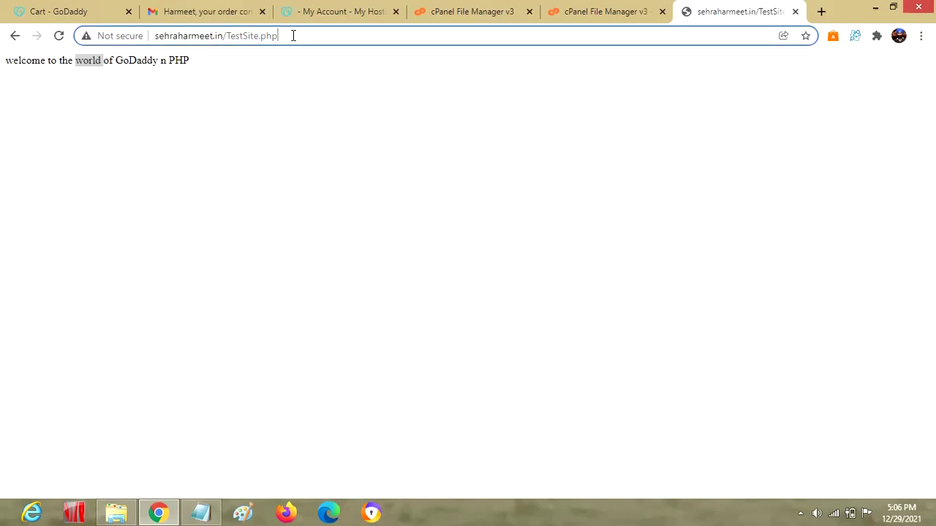
Return to the sehraharmeet.in home page and start entering /TestSite.php again
key("BackSpace")
key("BackSpace")
key("BackSpace")
key("BackSpace")
key("BackSpace")
key("BackSpace")
key("BackSpace")
key("BackSpace")
key("BackSpace")
key("BackSpace")
key("BackSpace")
key("BackSpace")
key("BackSpace")
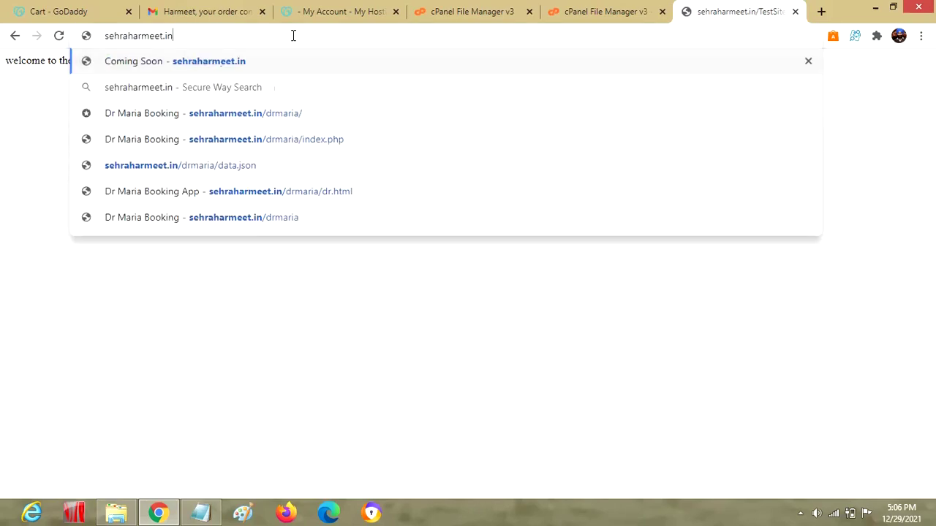
key("Return")
left_click(292, 35)
left_click(293, 35)
type("/Test")
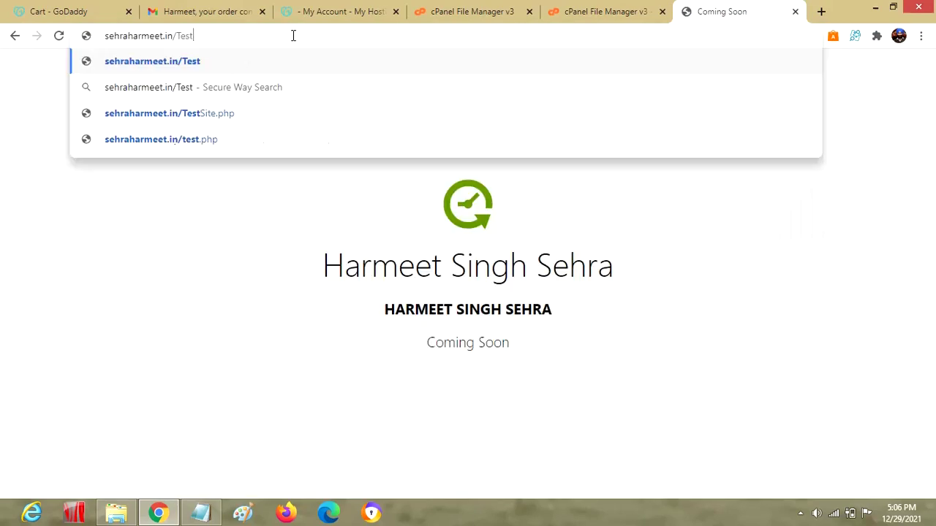
type("Site")
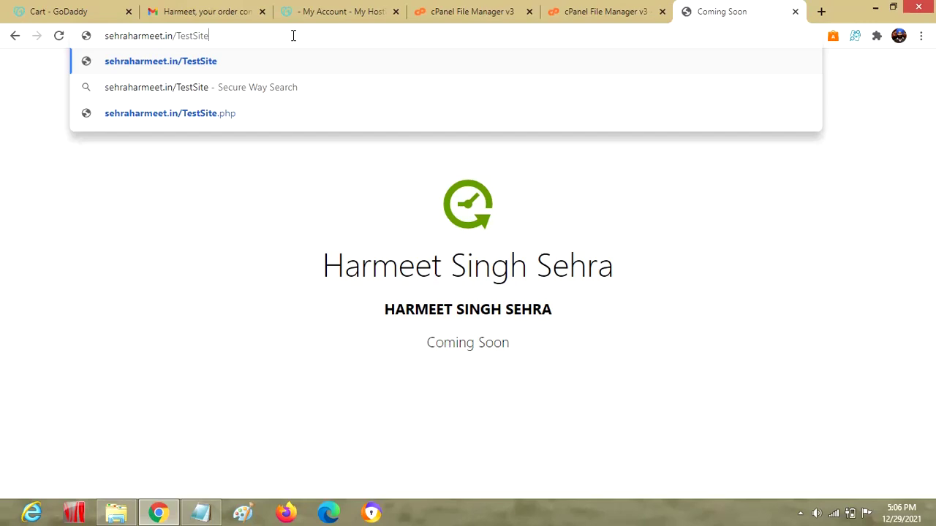
type(".php")
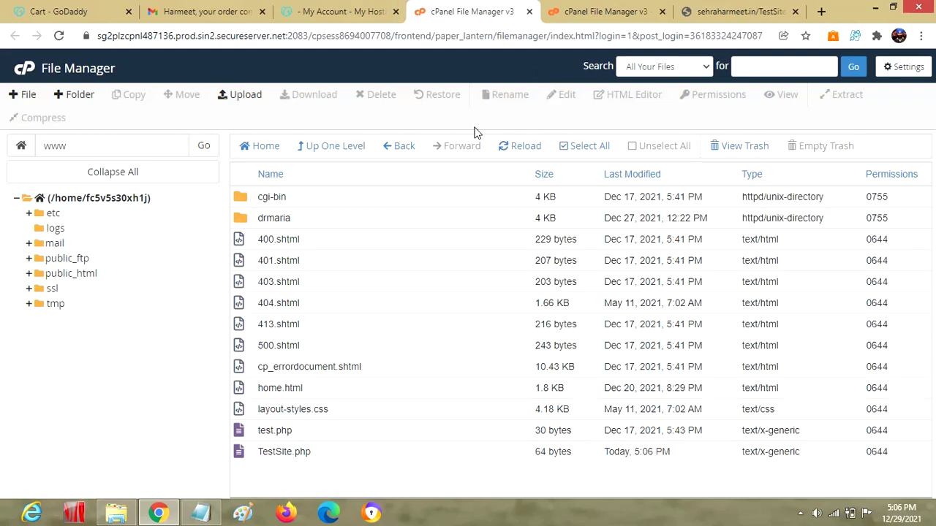
Check the File Upload, My Hosting and File Manager tabs, then select TestSite.php in the site's address
left_click(591, 12)
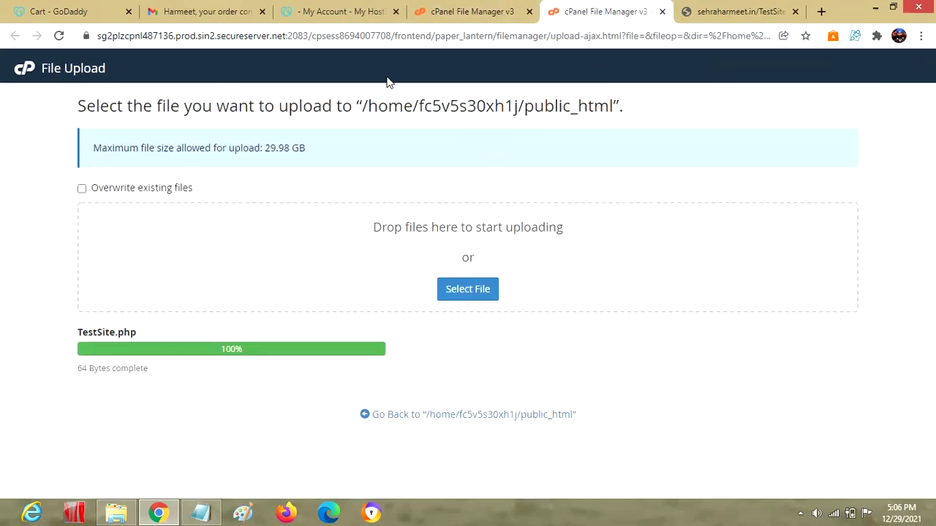
left_click(358, 14)
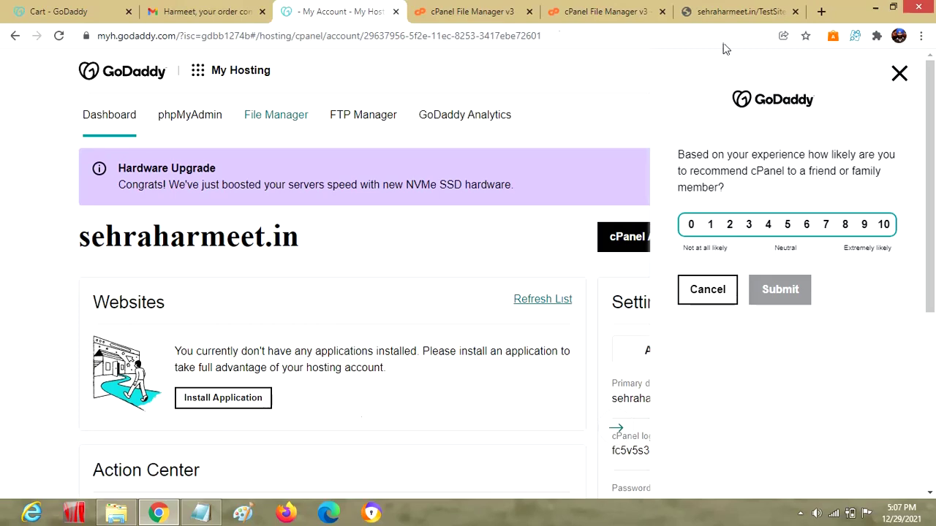
left_click(470, 12)
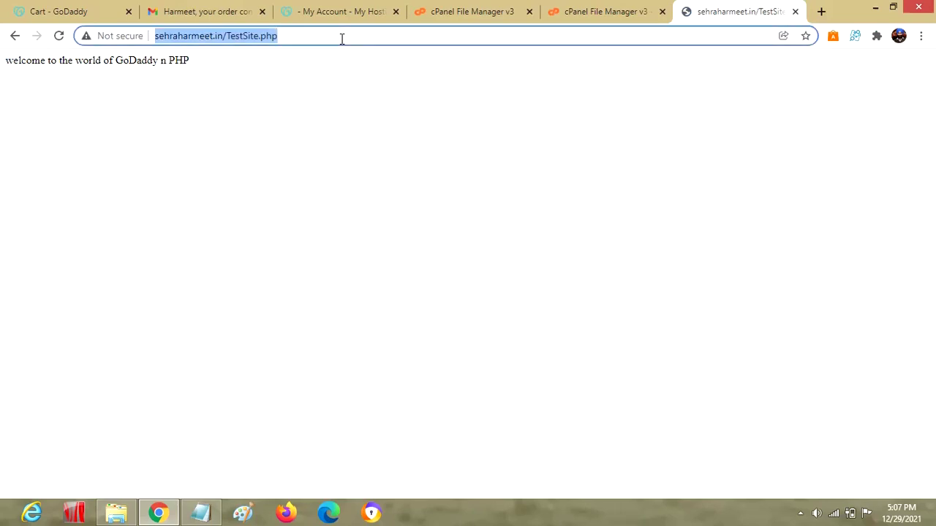
left_click(248, 37)
left_click_drag(226, 35, 325, 40)
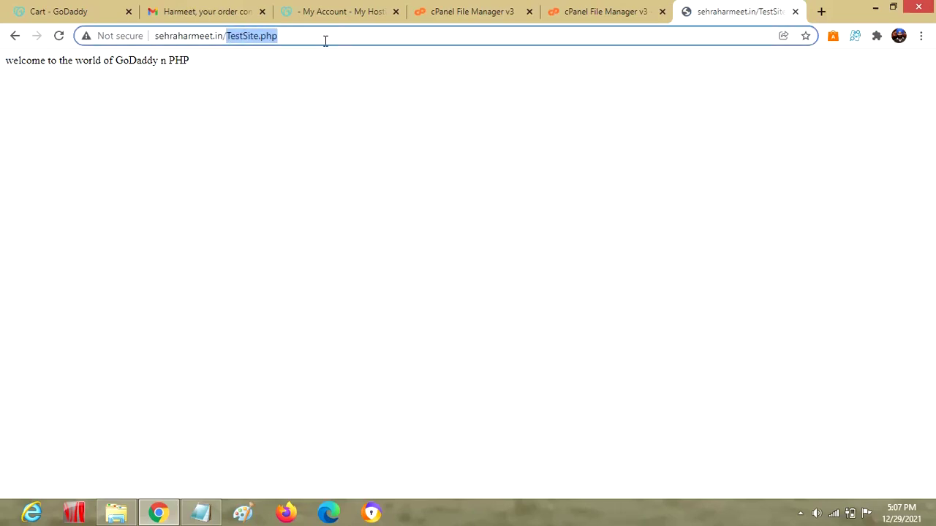